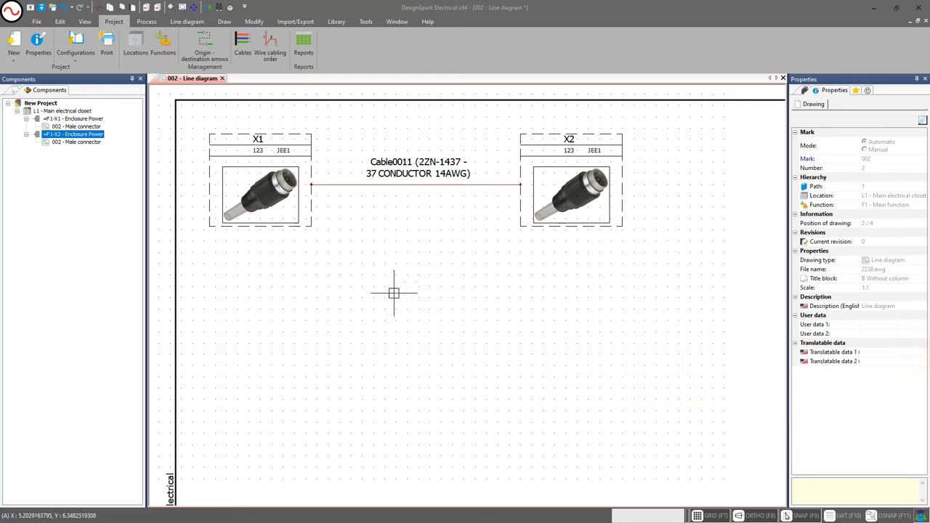
Switch to the Line diagram ribbon and bring up the project's document list.
click(189, 22)
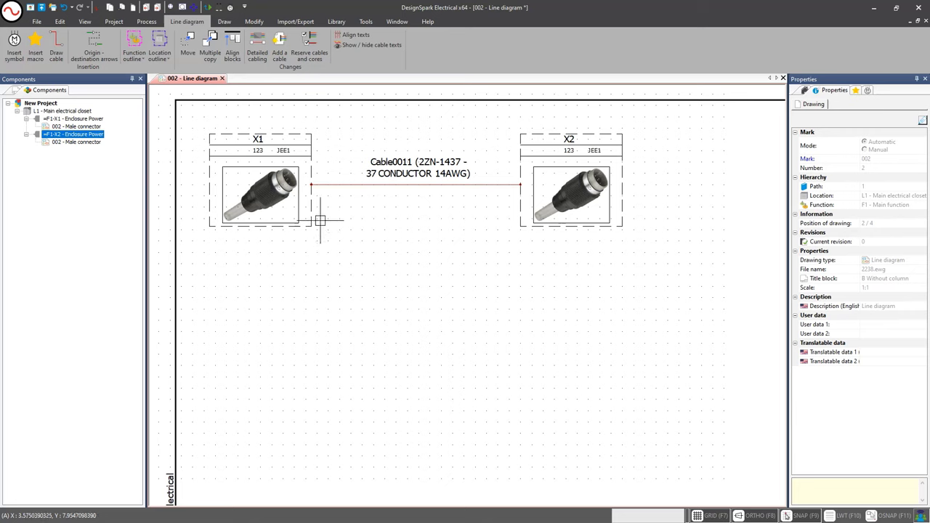
click(9, 91)
Open the 003 - Power sheet from the Documents tree and toggle between it and 002 - Line diagram.
click(10, 92)
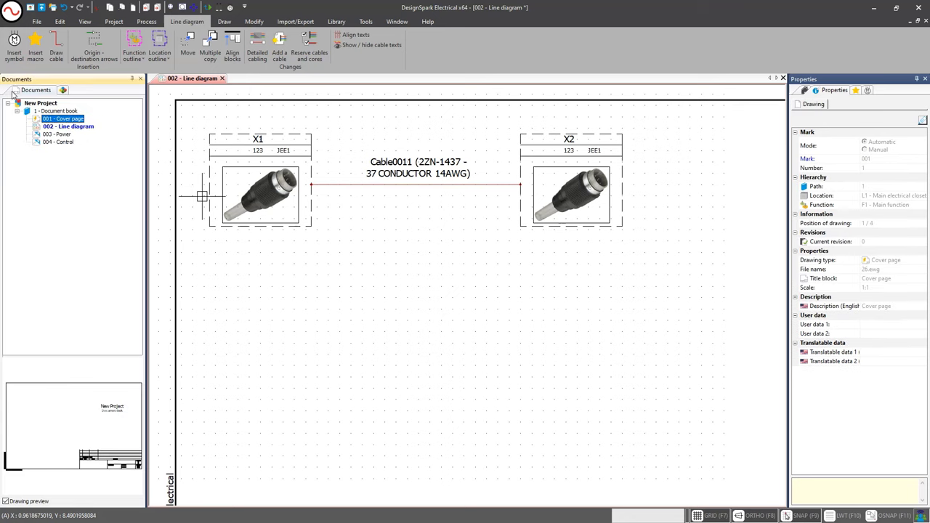
double_click(58, 135)
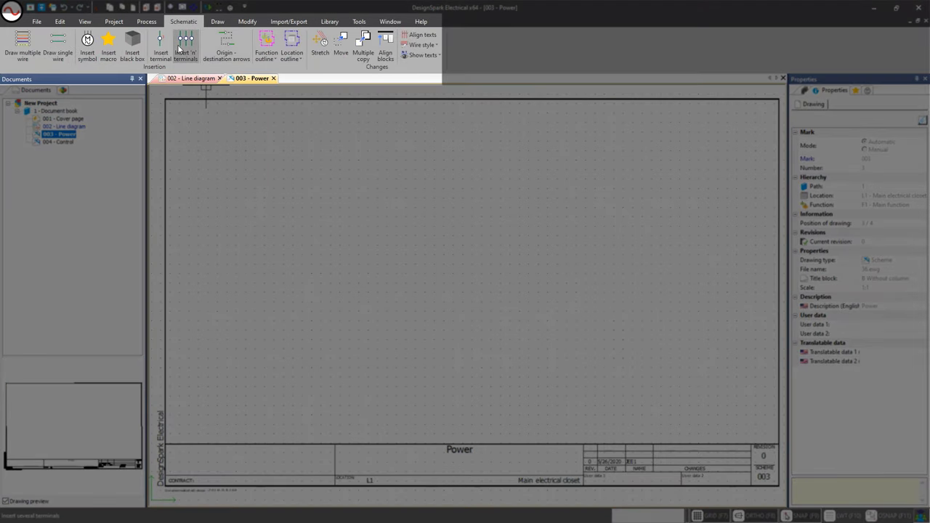
click(190, 78)
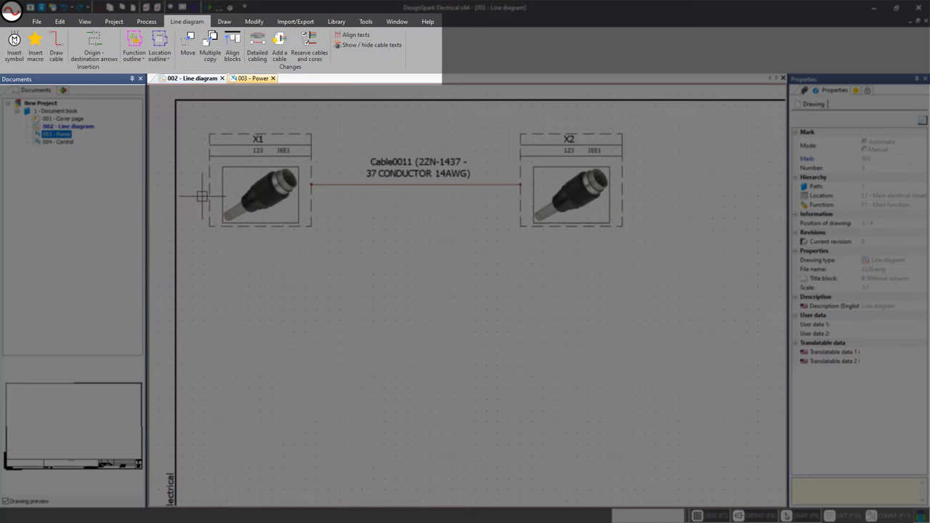
key(ctrl+Tab)
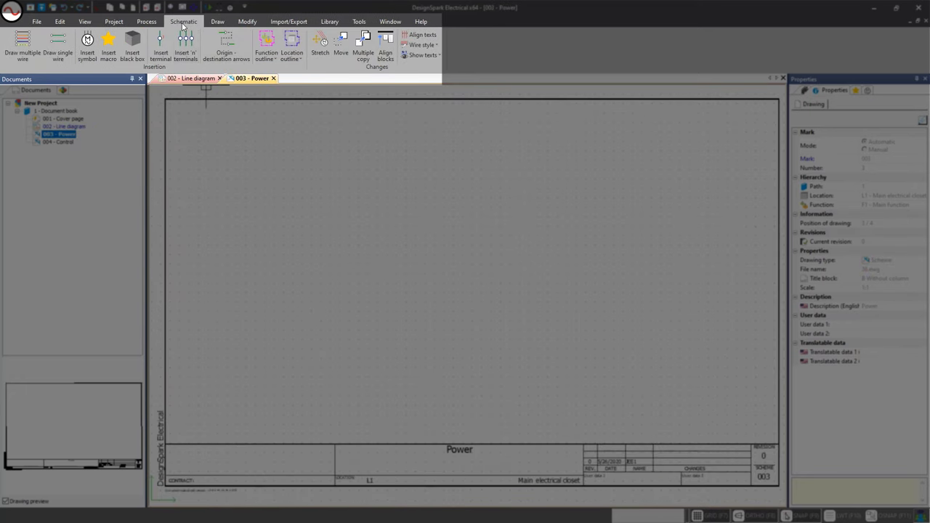
click(182, 78)
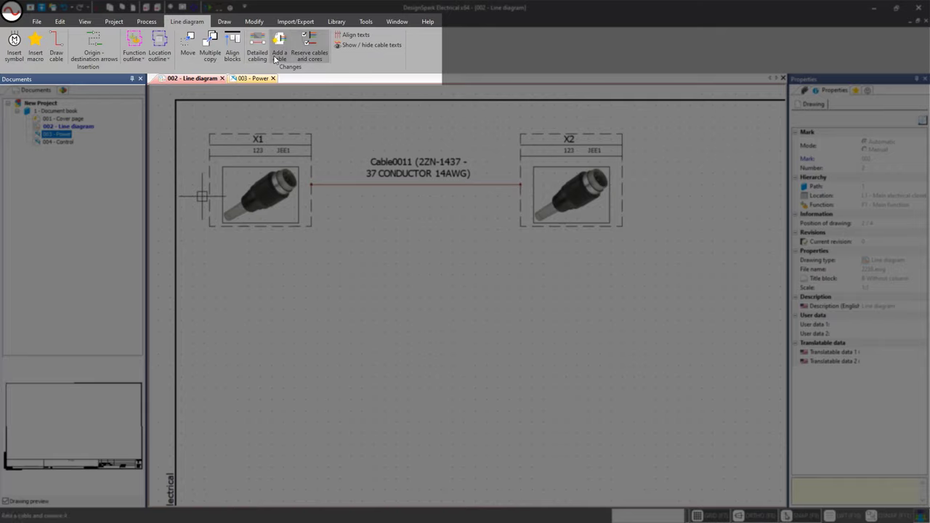
click(253, 79)
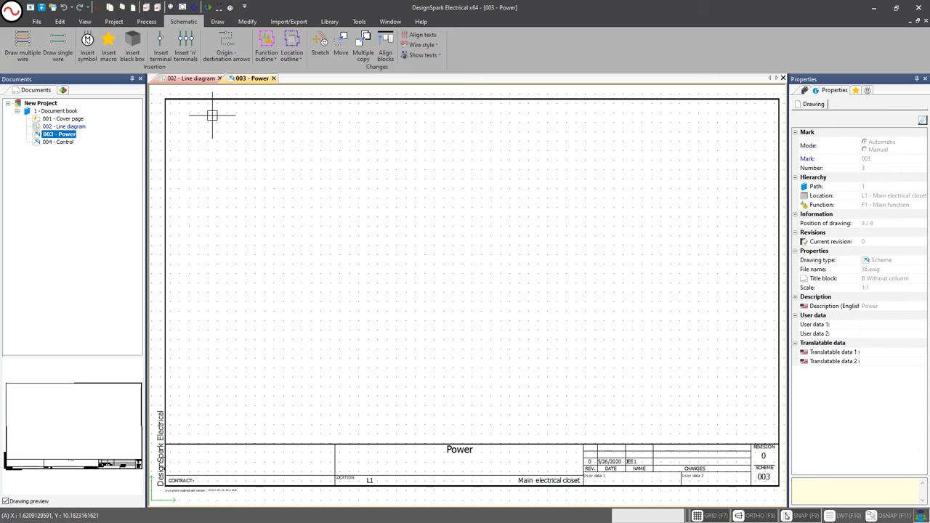
click(191, 78)
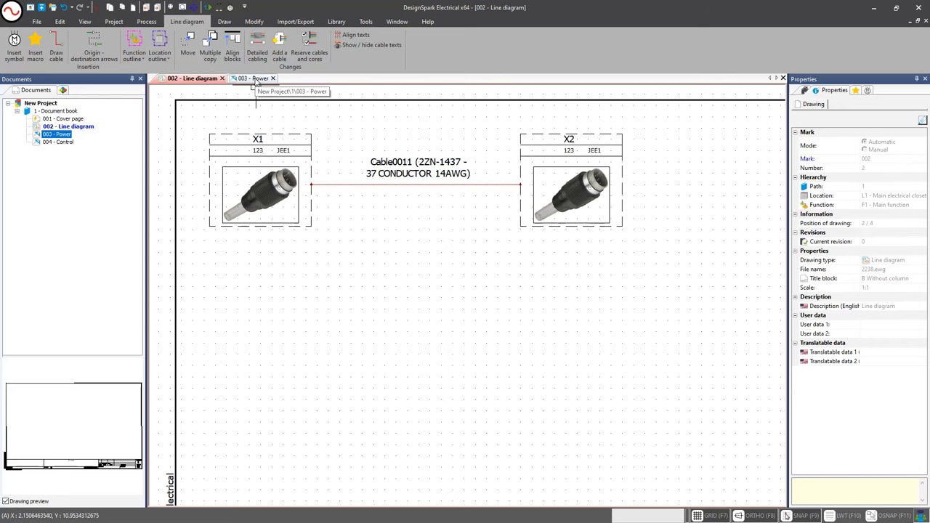
click(254, 78)
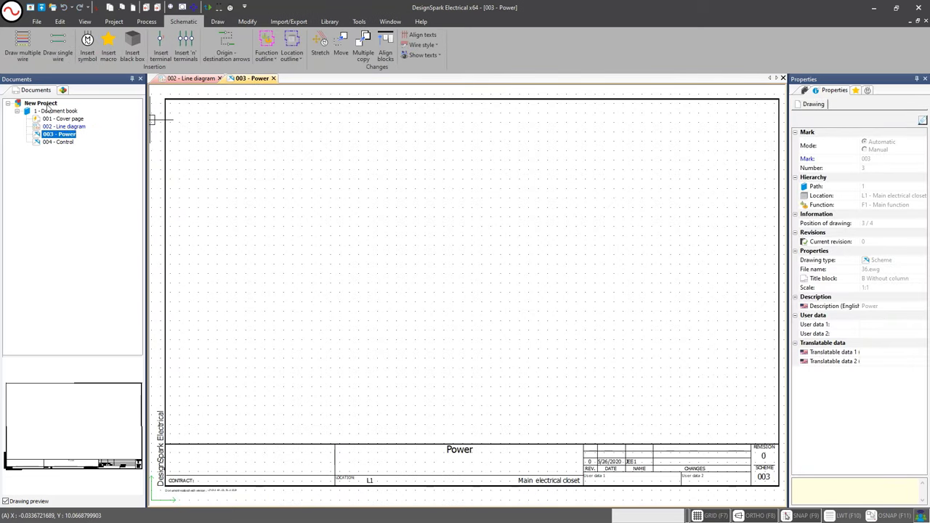
Insert connector =F1-X1's 8POS_CONN symbol onto the Power sheet from the Components tree.
click(62, 89)
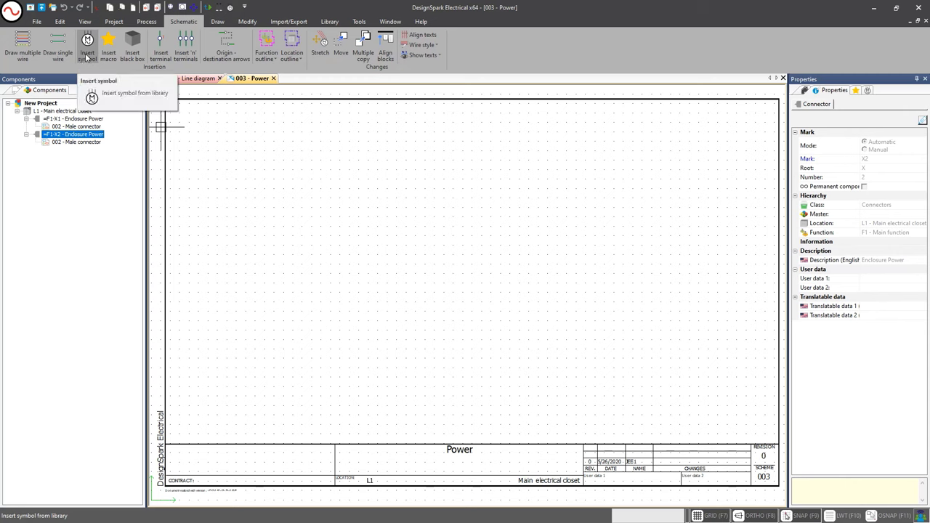
right_click(80, 119)
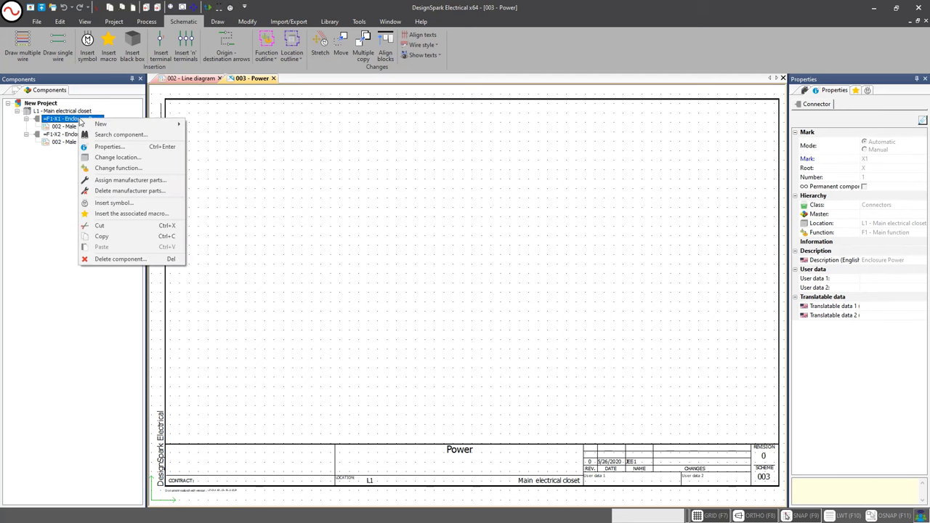
click(112, 202)
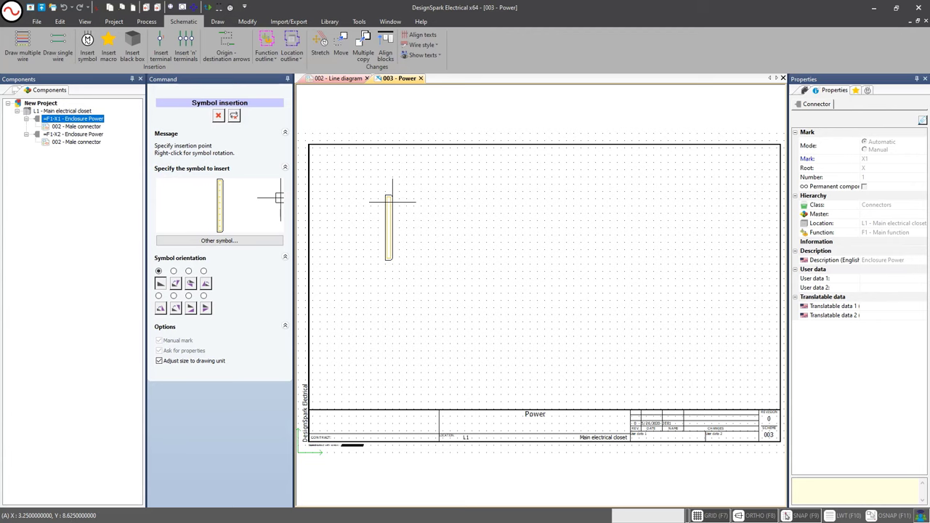
scroll(385, 203, up, 2)
scroll(390, 198, down, 3)
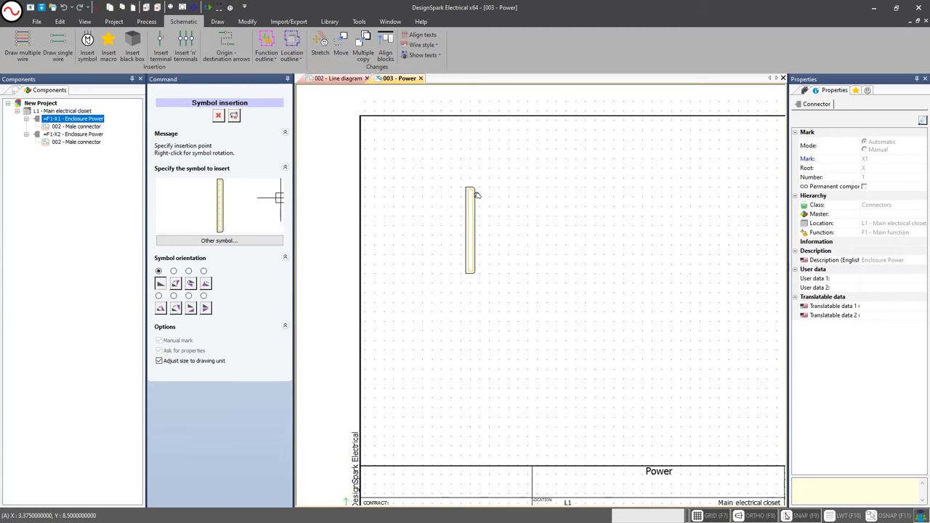
click(437, 179)
scroll(373, 206, up, 1)
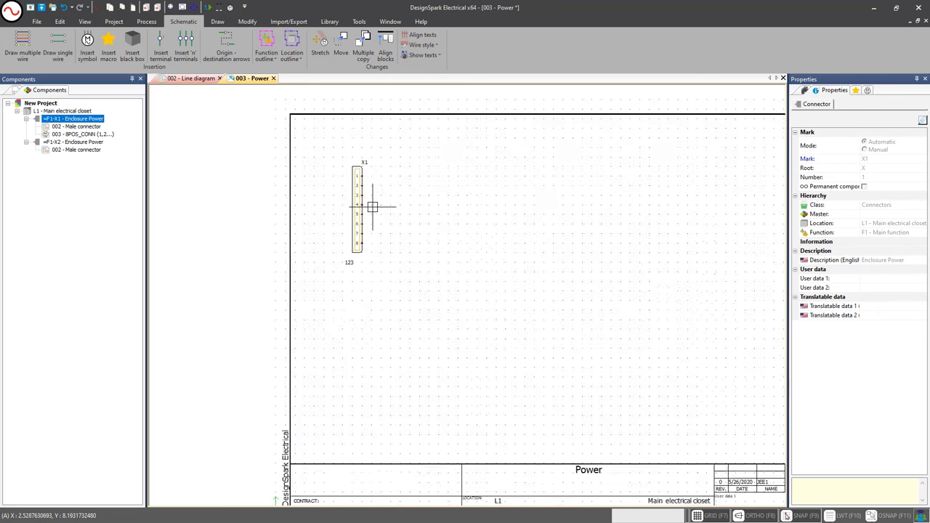
In X1's manufacturer part and circuits, detach Terminal 8 and reassociate it with its circuit.
double_click(347, 160)
click(316, 126)
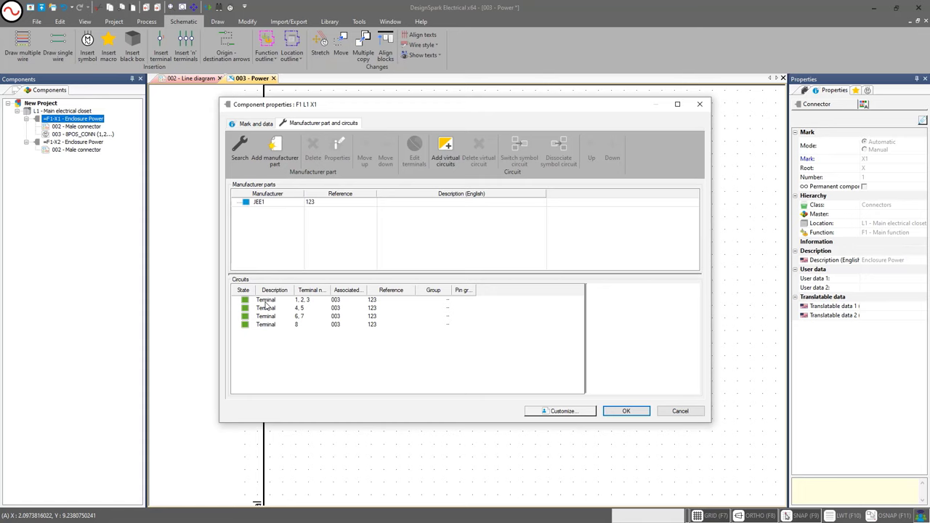
drag(269, 324, 268, 343)
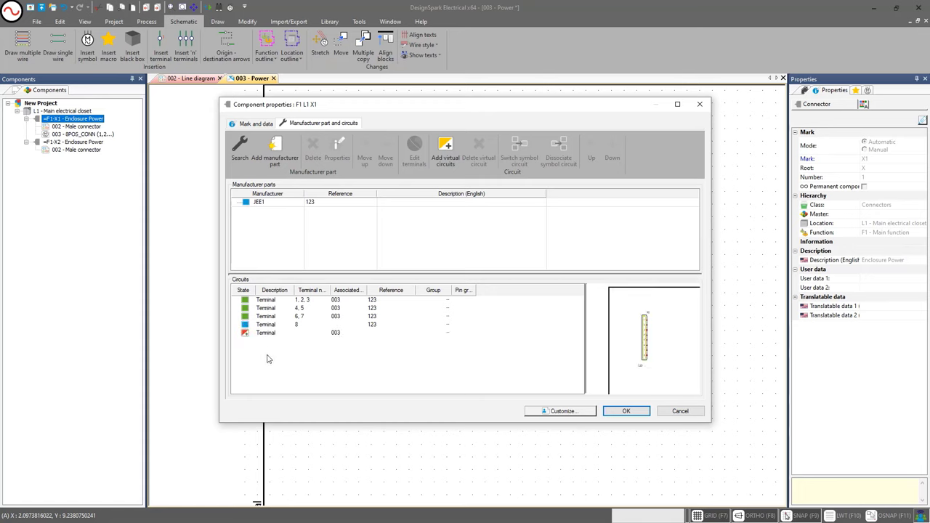
click(266, 333)
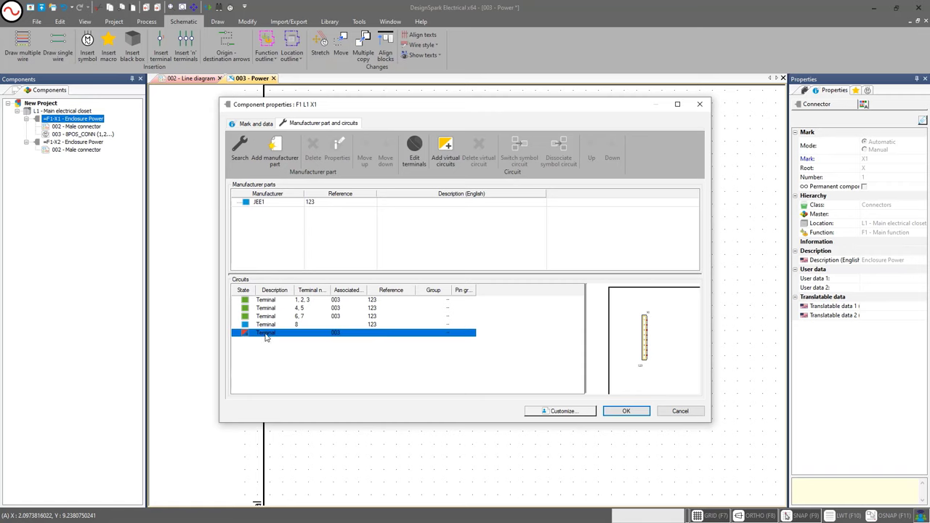
drag(267, 337, 271, 332)
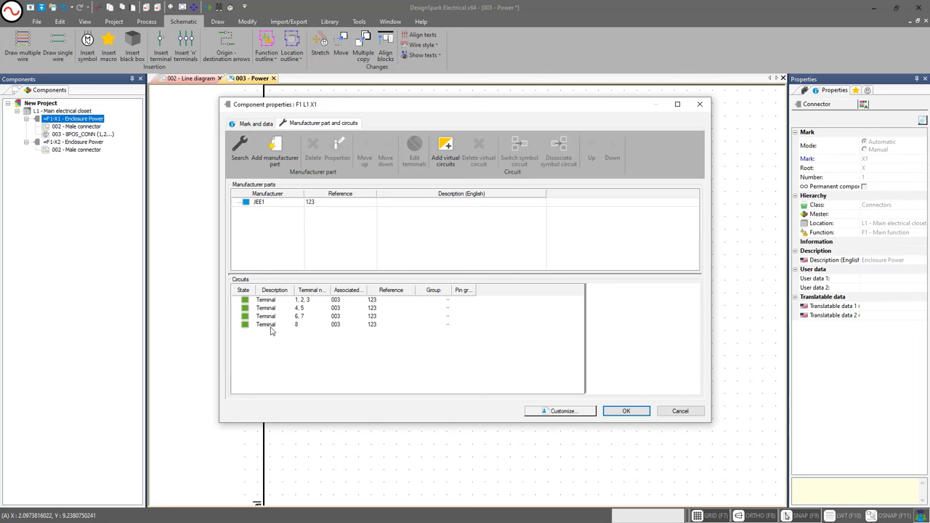
click(271, 327)
click(271, 340)
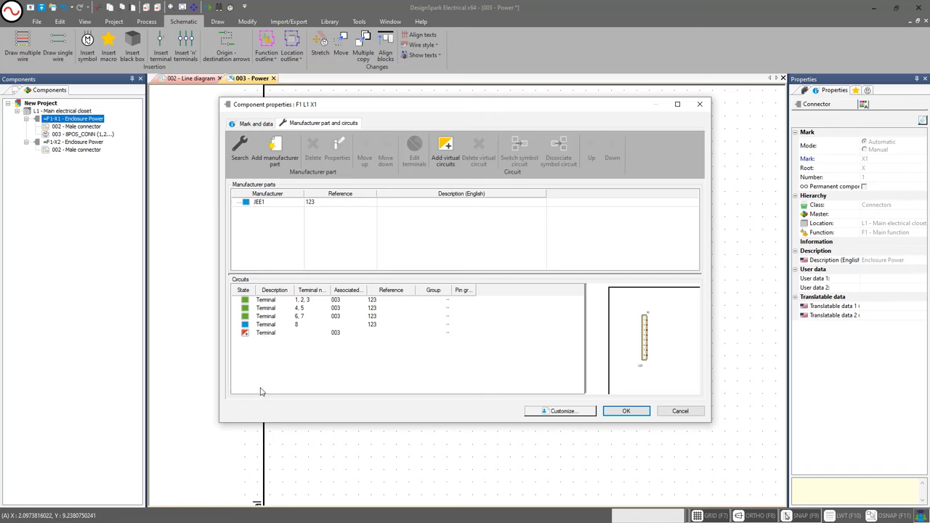
drag(266, 332, 266, 324)
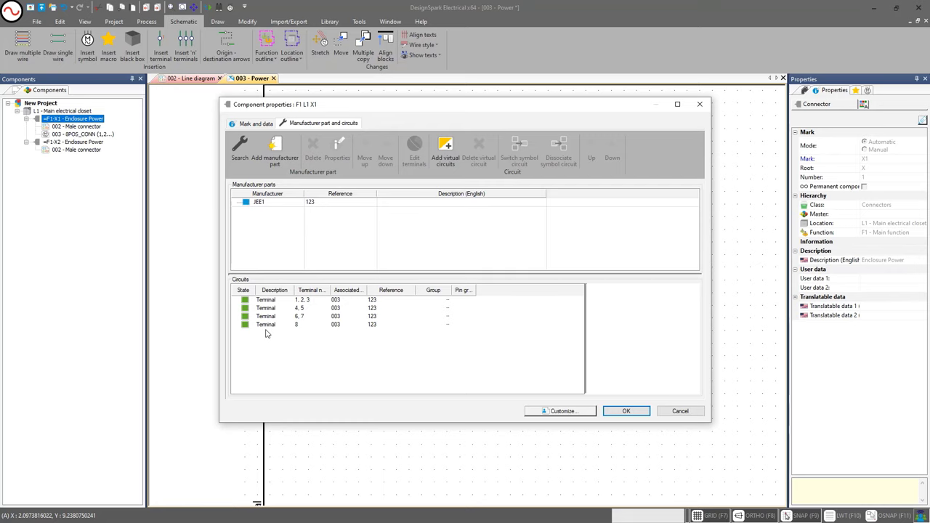
Confirm X1's properties and open its EW_LCON8P_DSE symbol in the symbol editor.
click(626, 411)
key(Escape)
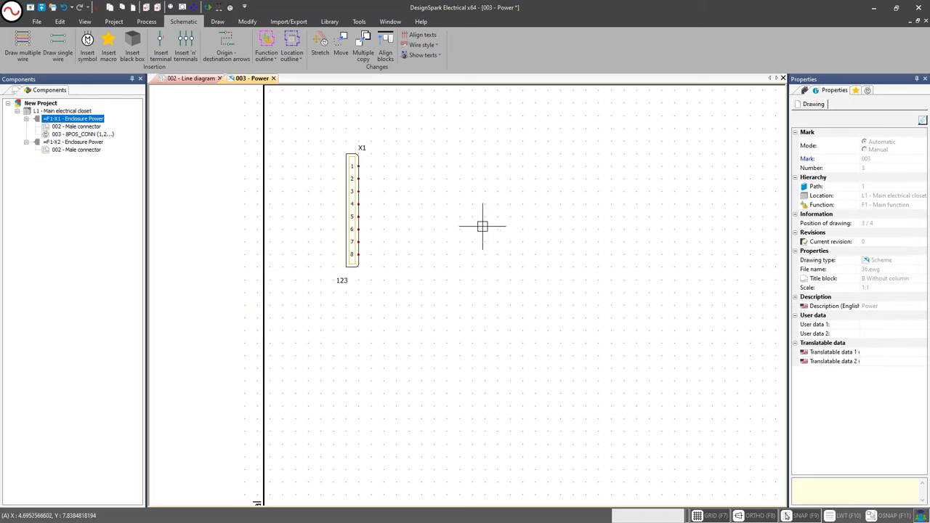
scroll(355, 187, up, 1)
scroll(355, 187, up, 1)
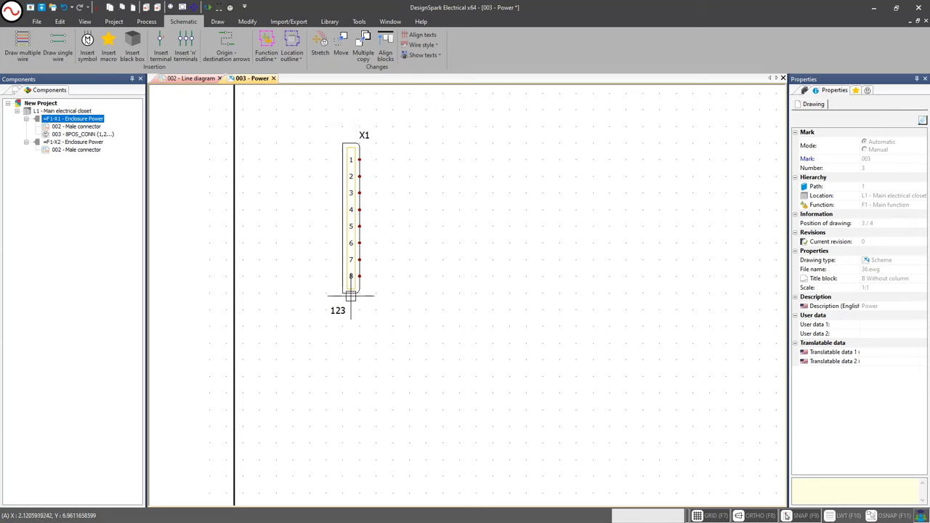
click(351, 289)
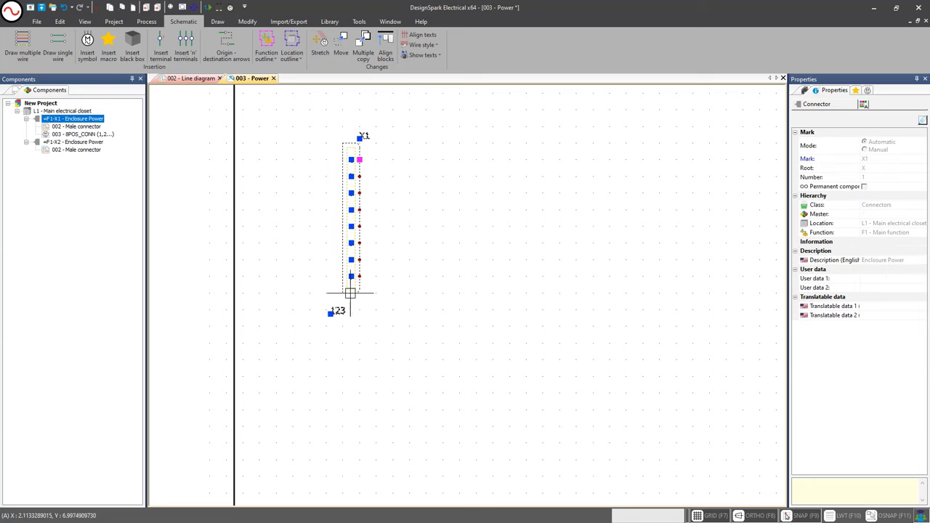
right_click(350, 293)
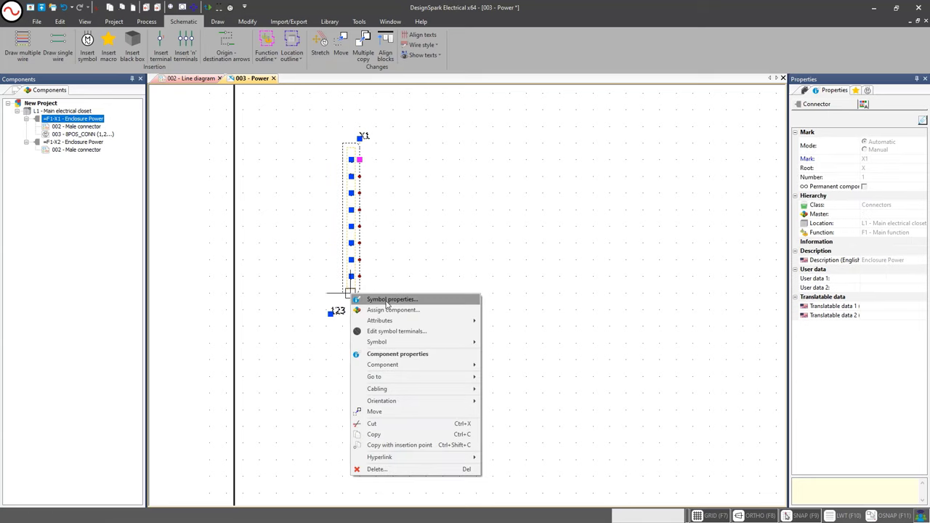
mouse_move(403, 342)
click(514, 364)
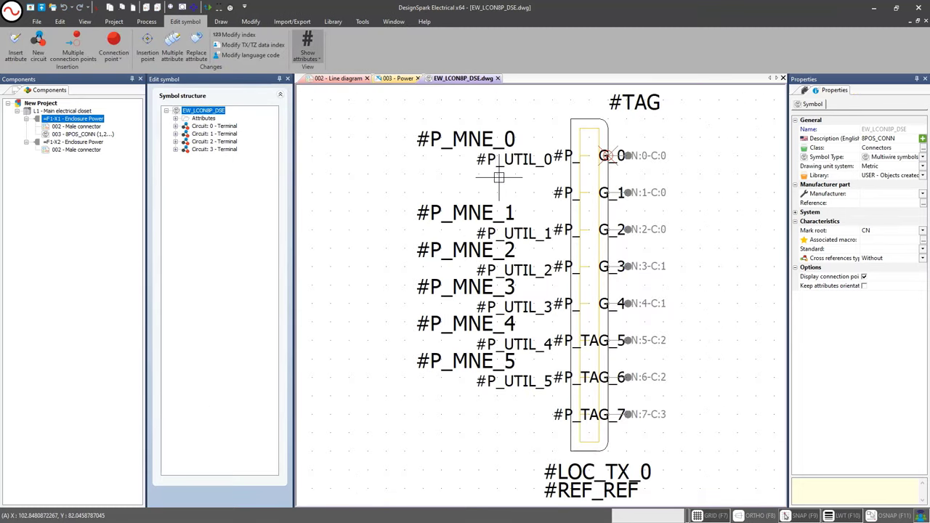
middle_drag(507, 180, 478, 148)
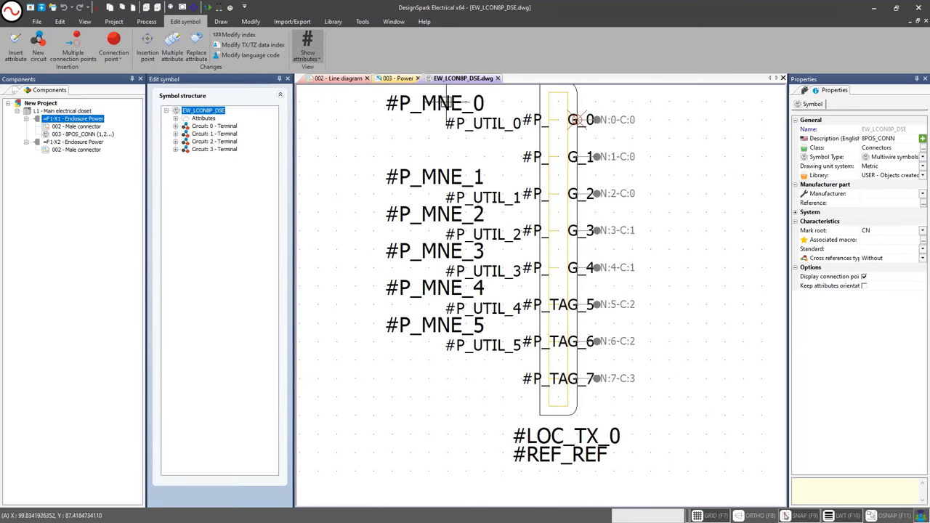
Inspect the #P_MNE_0 and #P_UTIL_0 pin attributes, then return to the Power sheet.
click(442, 104)
click(480, 122)
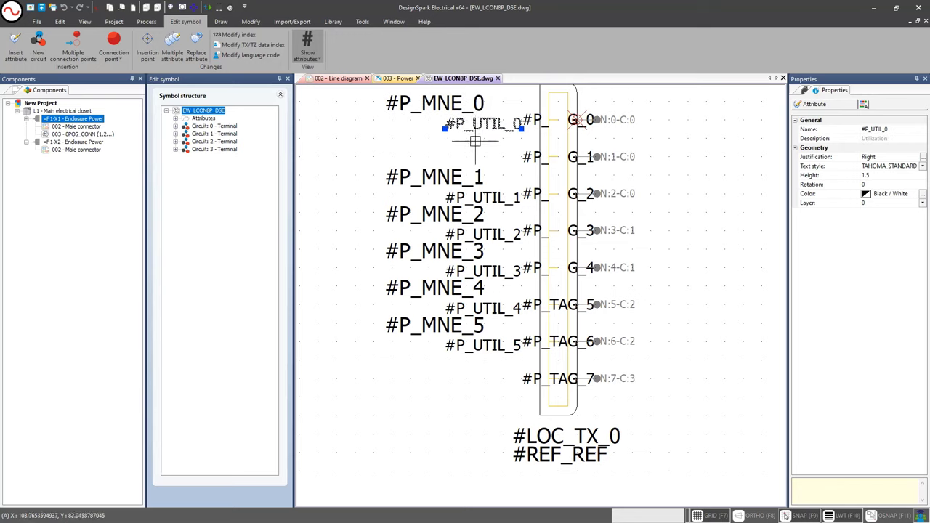
click(433, 107)
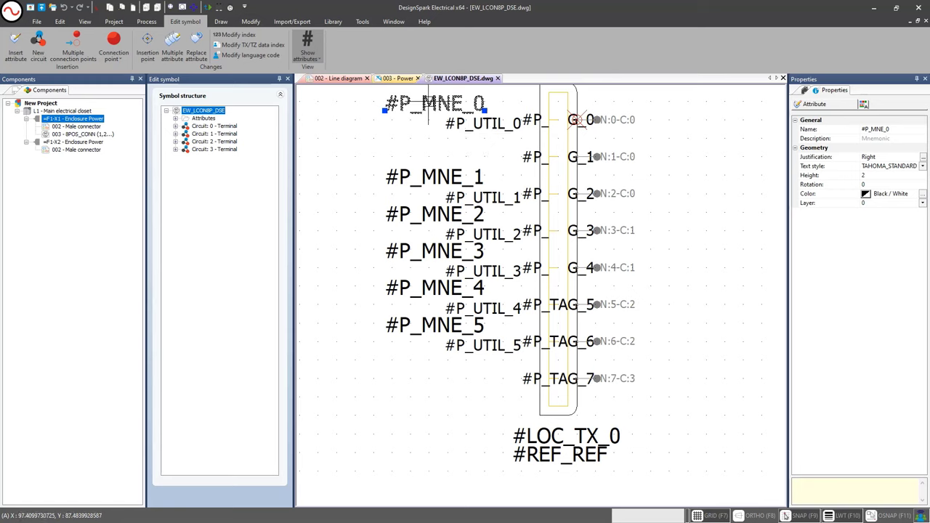
click(471, 125)
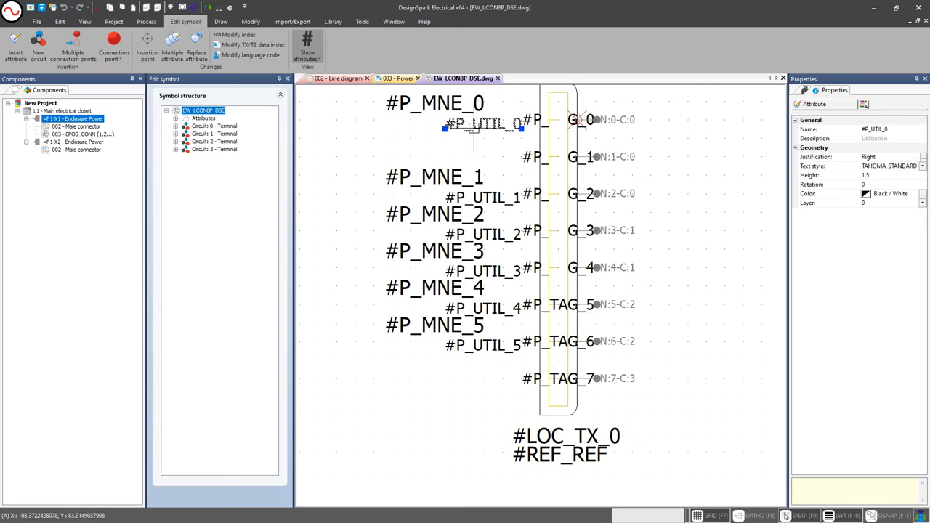
click(400, 78)
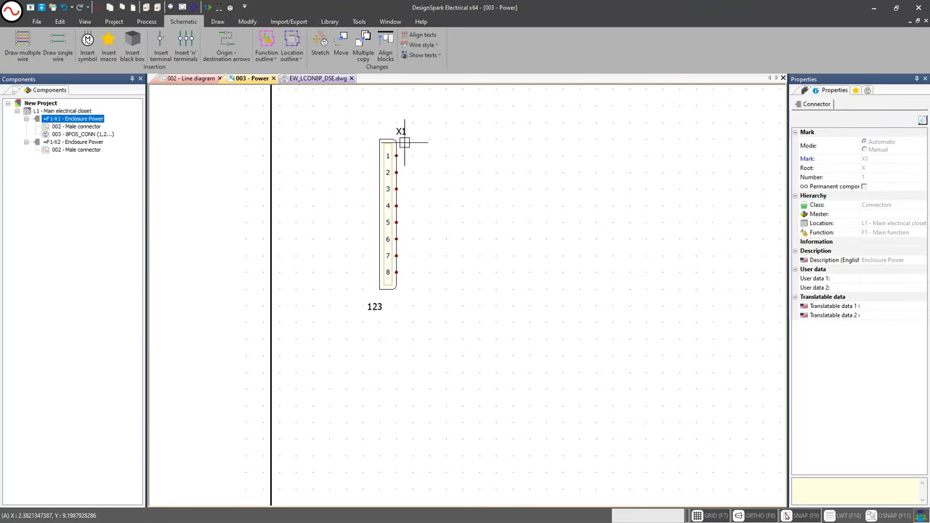
Set X1's terminals 1–3 utilization to +5VDC, Common and +12VDC via Edit symbol terminals.
double_click(381, 143)
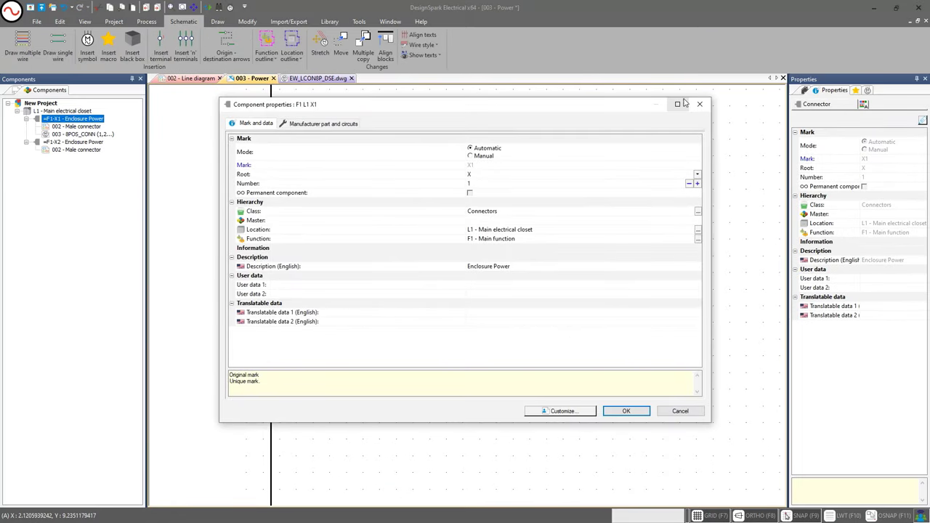
click(700, 104)
right_click(381, 139)
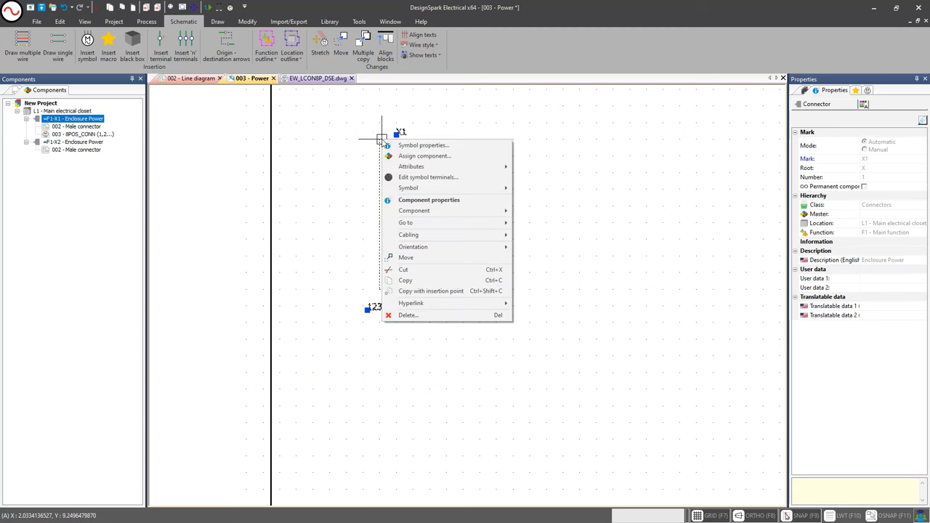
click(443, 181)
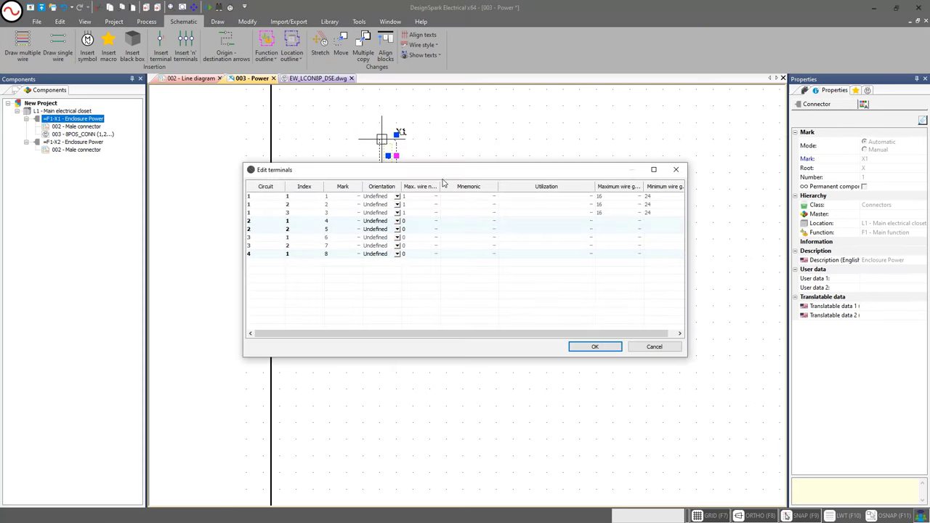
click(511, 198)
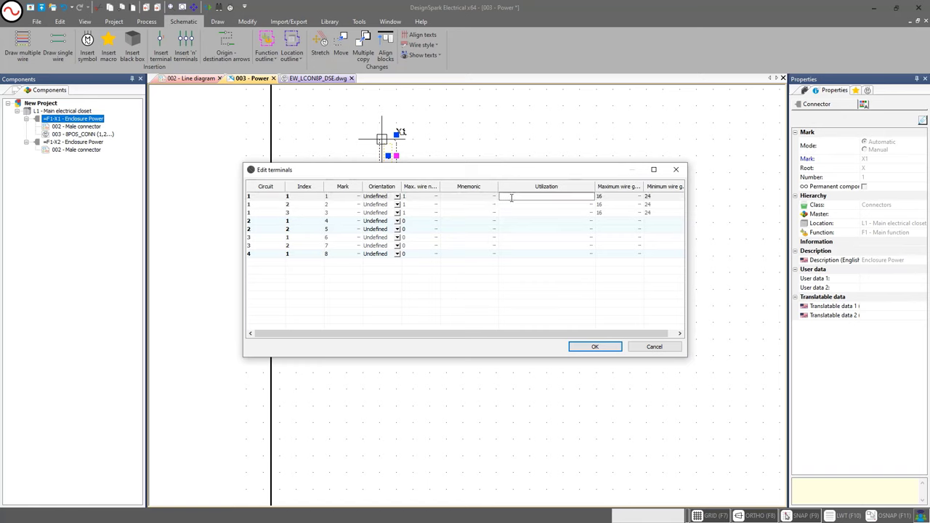
text(+5VDC)
click(511, 203)
text(Common)
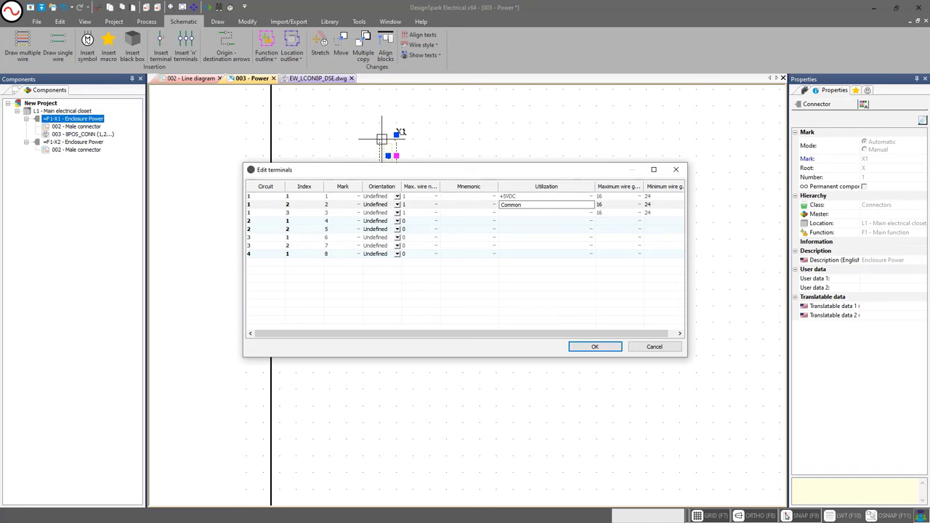
click(511, 212)
text(+12VDC)
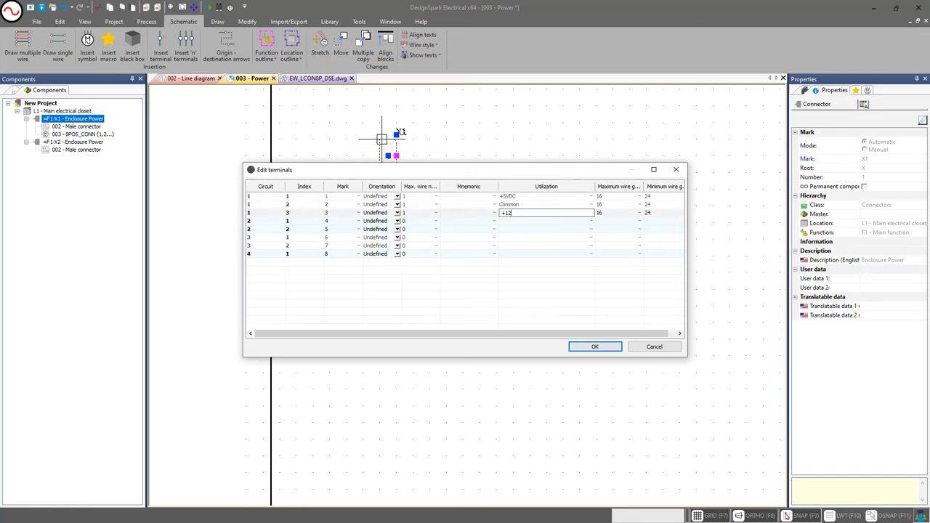
key(Return)
key(Return)
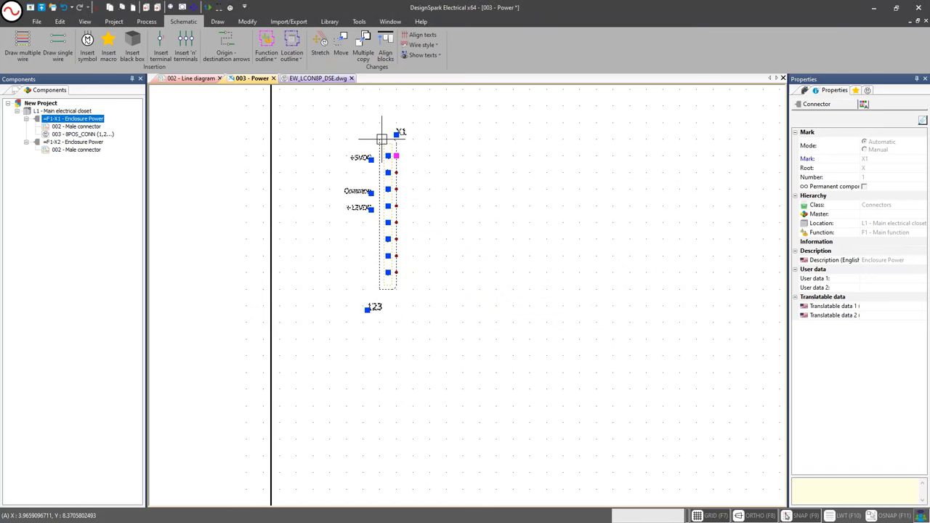
key(Escape)
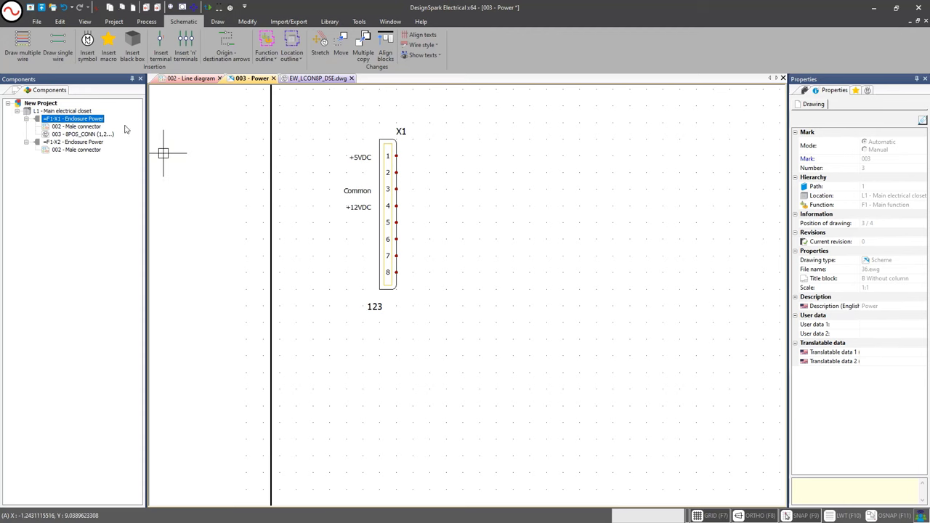
Select X1's male connector and 8-position symbol entries in the Components tree.
scroll(362, 157, up, 1)
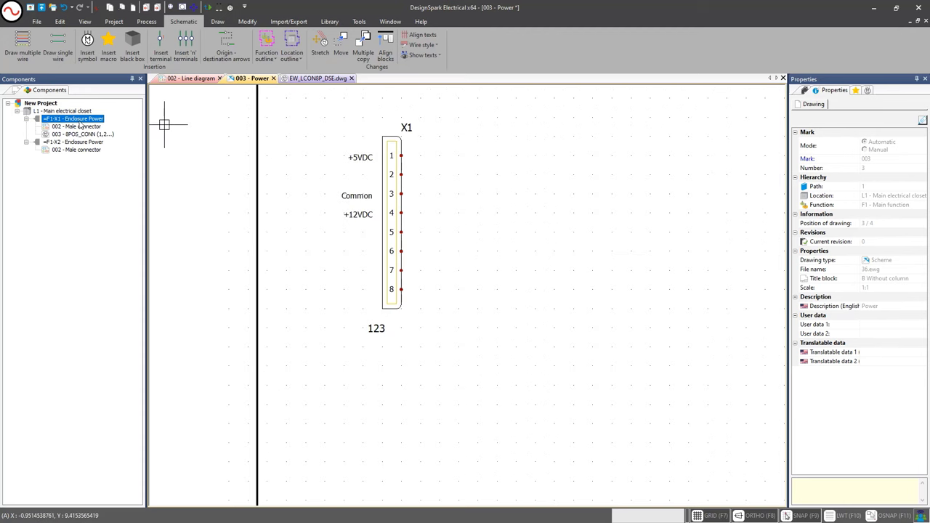
click(49, 91)
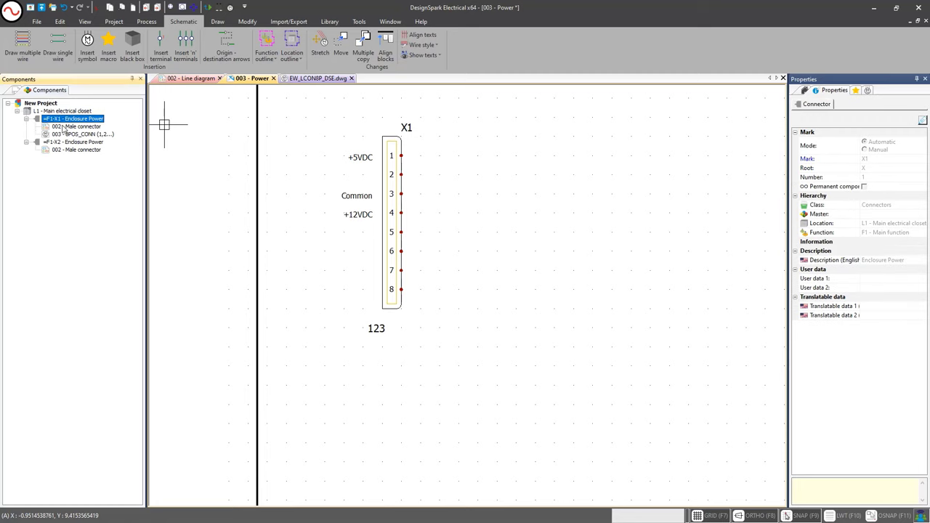
click(58, 128)
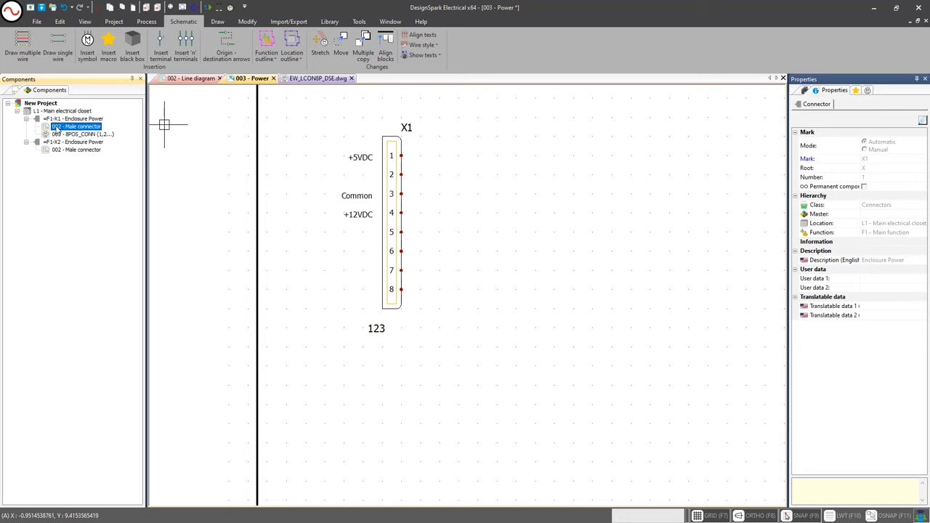
click(63, 135)
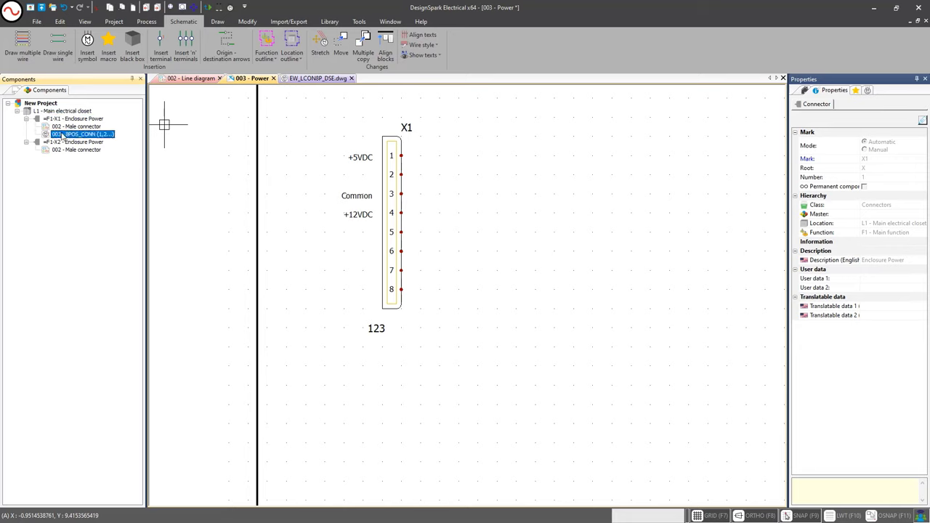
Close EW_LCON8P_DSE.dwg without saving, then close the 002 - Line diagram sheet.
click(351, 78)
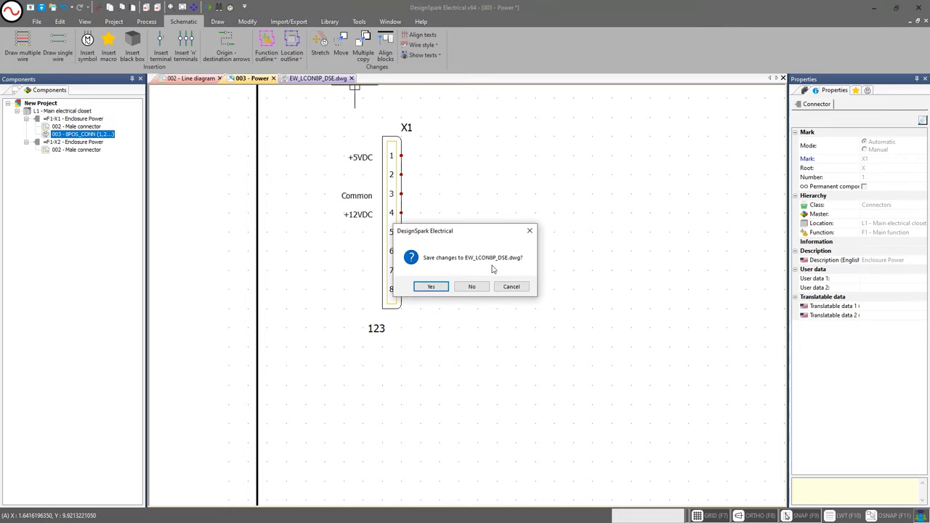
click(471, 286)
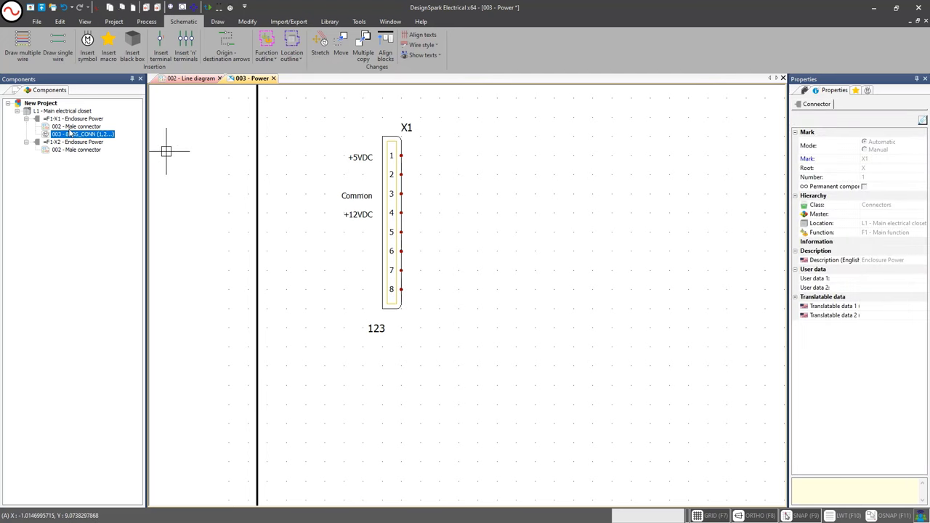
click(215, 79)
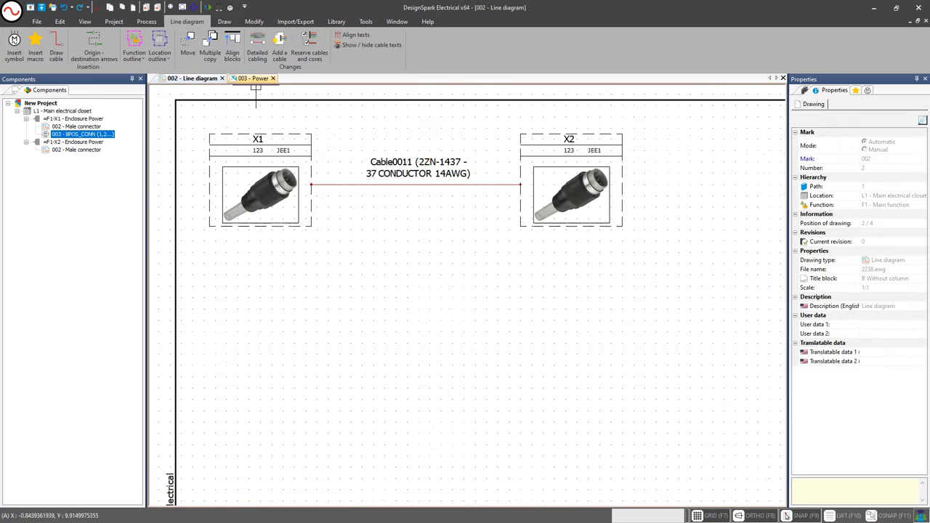
click(222, 79)
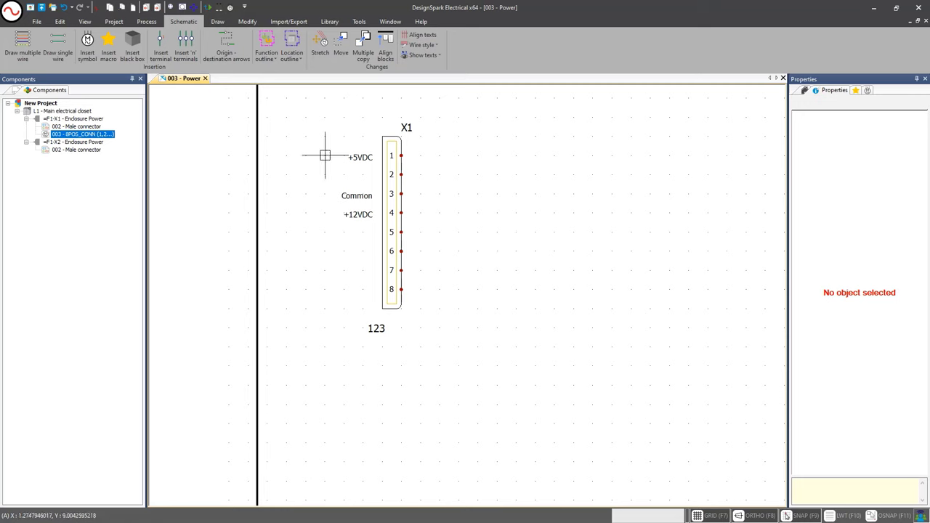
Jump from X1 on the Power sheet to its 002 - Male connector symbol on the line diagram.
click(85, 127)
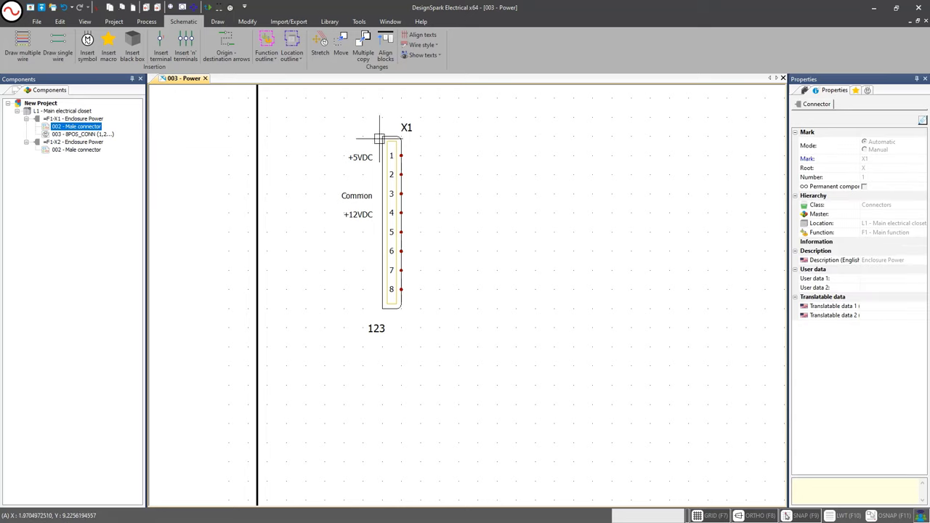
click(385, 137)
right_click(385, 137)
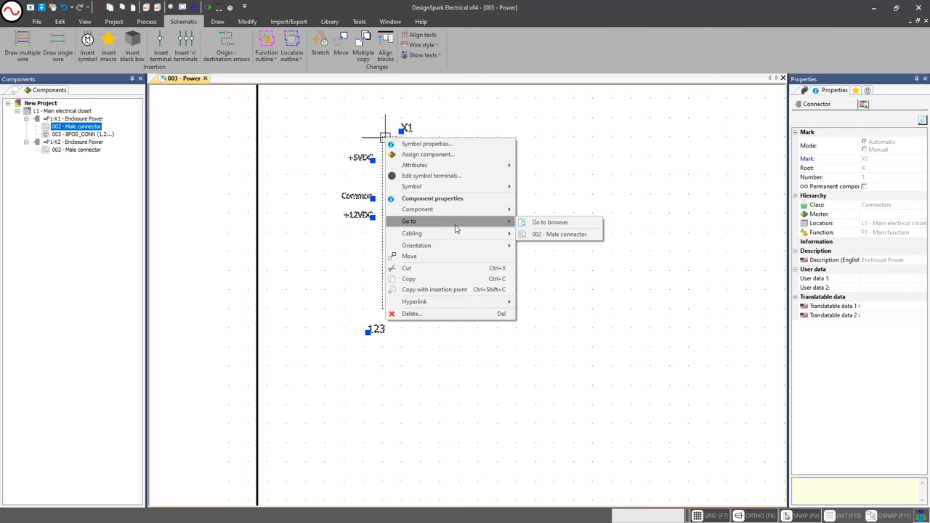
click(553, 240)
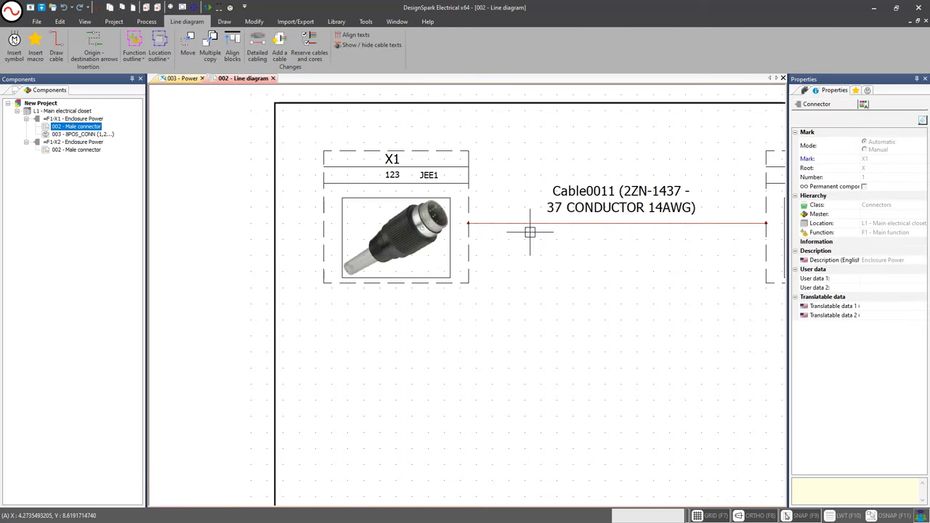
Jump from X1 on the line diagram back to its 003 - 8POS_CONN symbol.
click(451, 150)
right_click(450, 151)
mouse_move(535, 225)
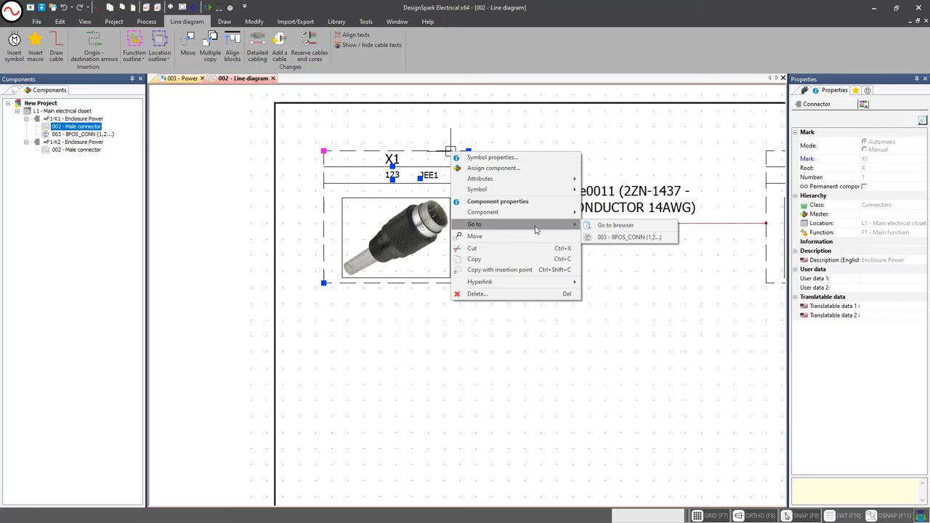
click(621, 236)
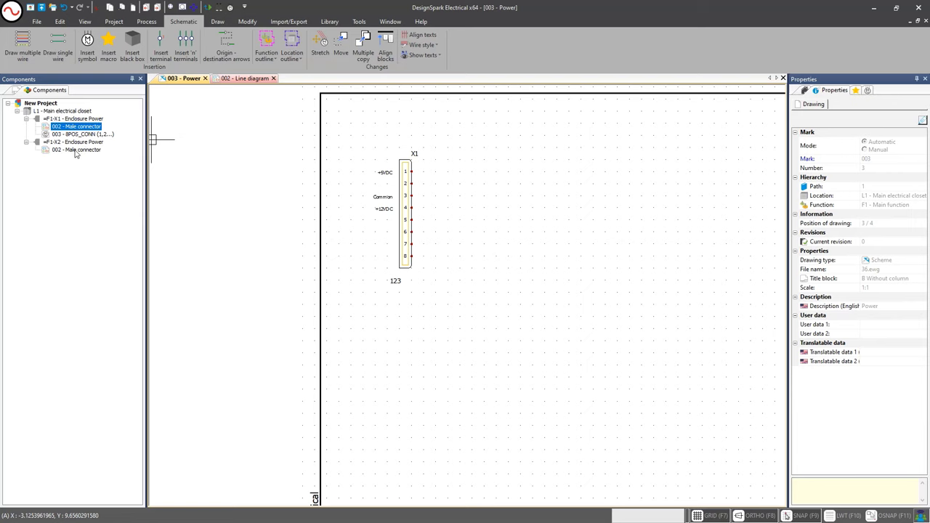
Insert =F1-X2's symbol, rotate it to match X1, and place it to X1's right.
right_click(76, 143)
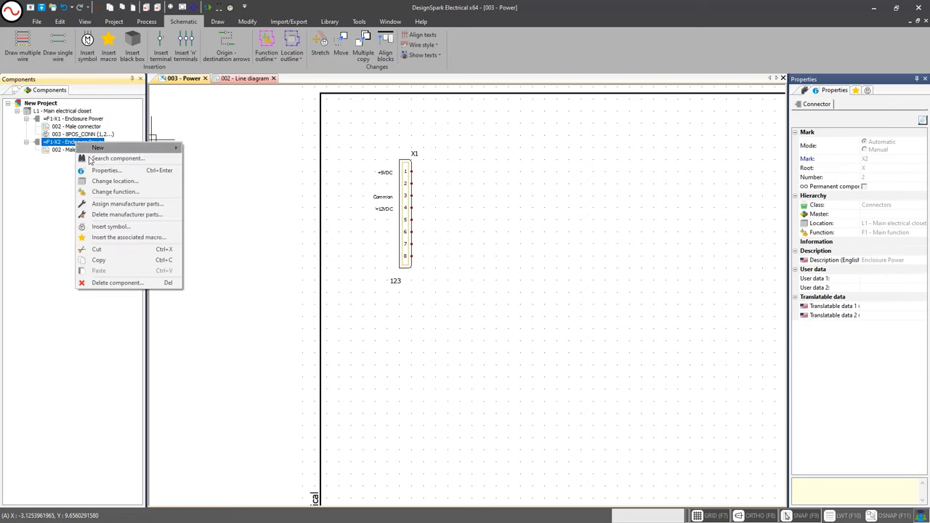
click(127, 227)
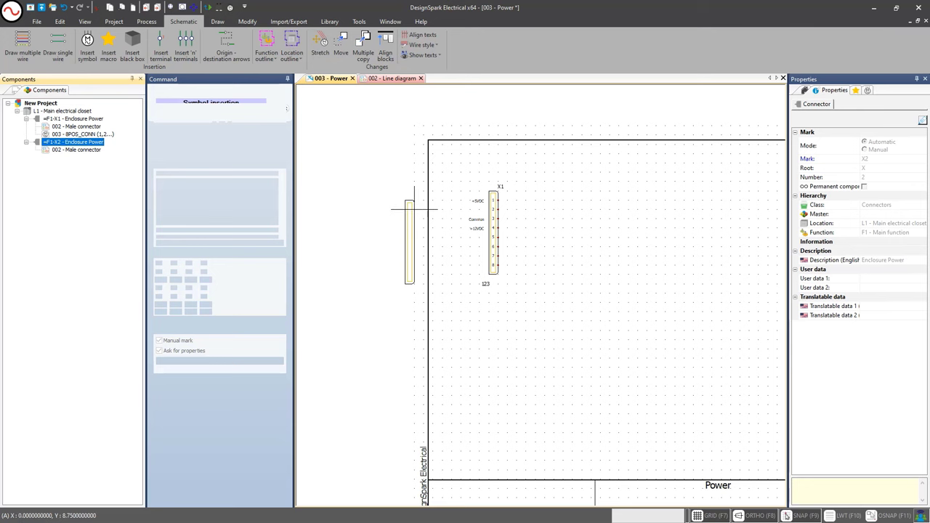
scroll(496, 309, up, 1)
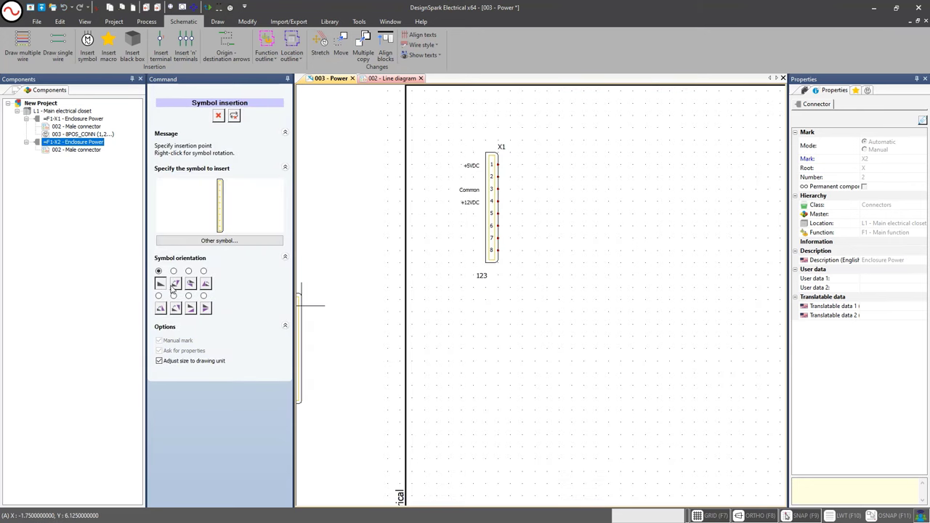
right_click(499, 296)
right_click(498, 312)
right_click(498, 366)
right_click(498, 367)
right_click(499, 366)
right_click(498, 366)
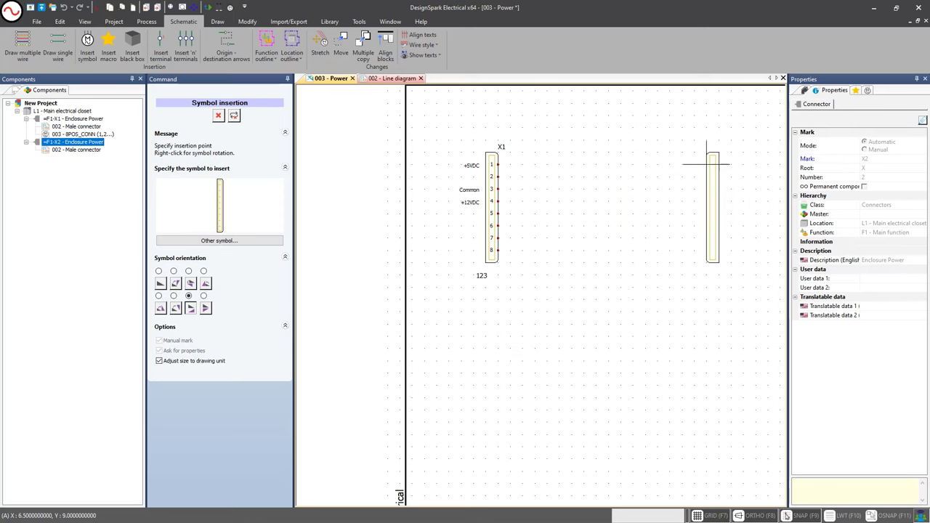
click(706, 164)
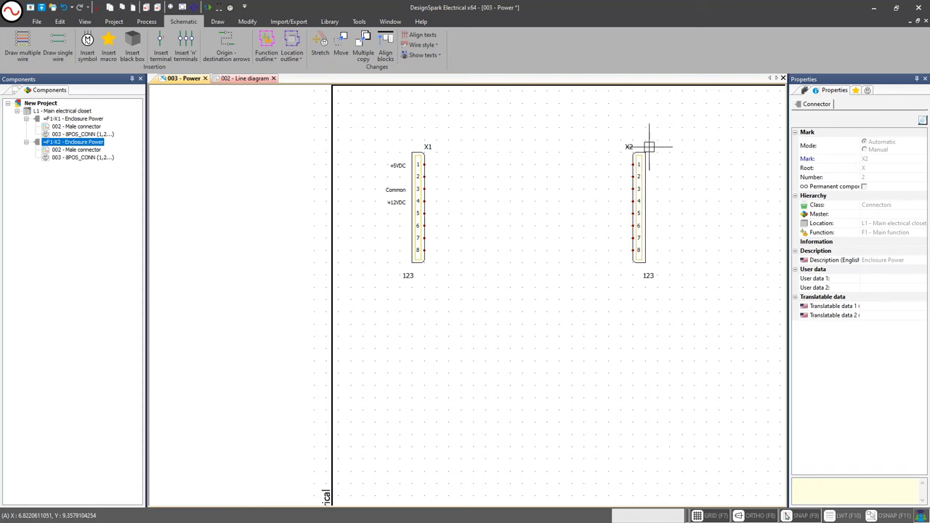
Give connector X2's terminal 6 the +5VDC utilization through Edit symbol terminals.
click(646, 149)
click(646, 150)
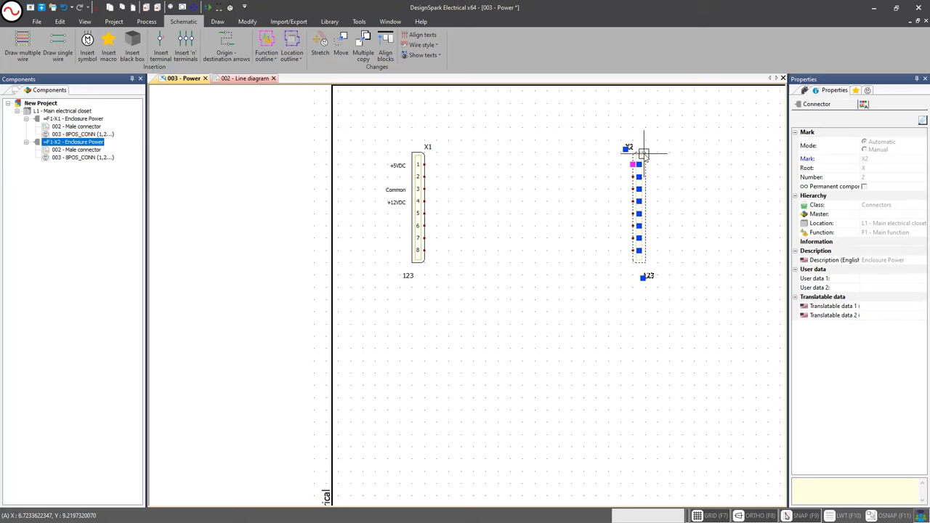
right_click(643, 152)
click(699, 194)
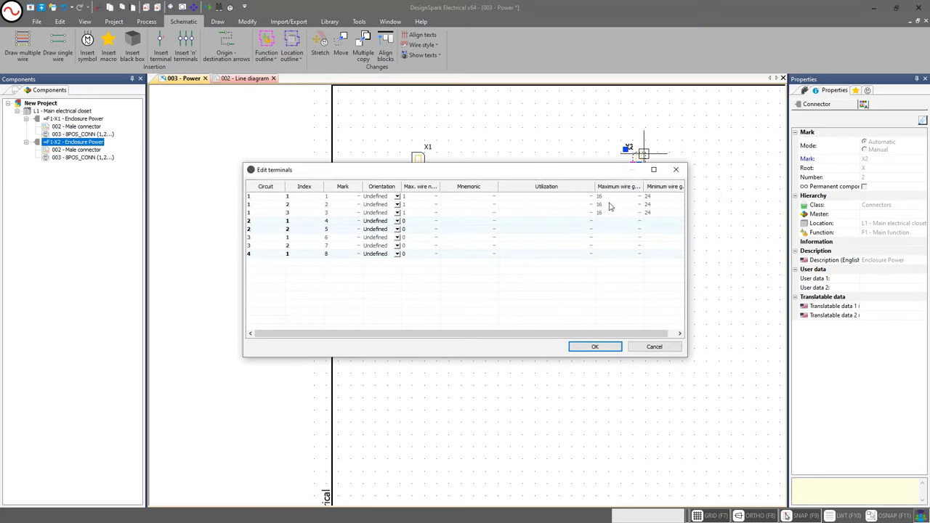
click(531, 239)
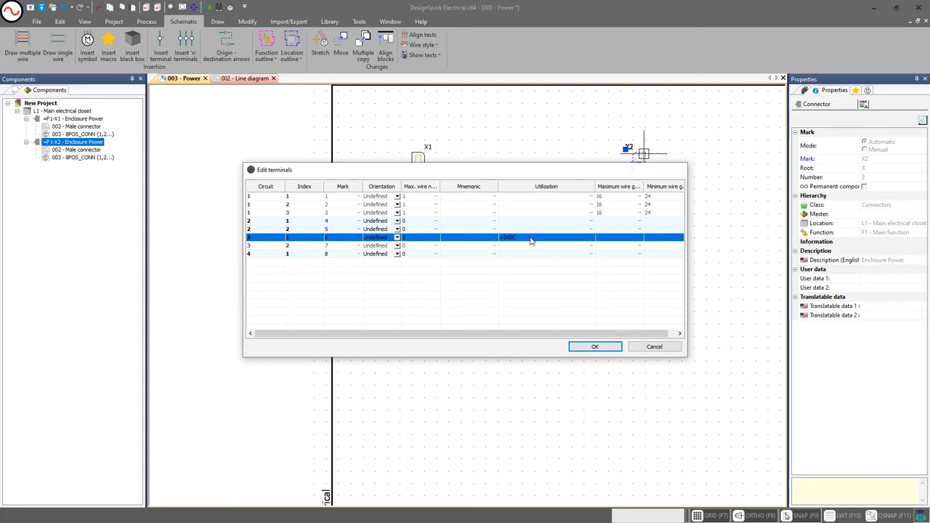
key(Return)
key(Return)
key(Escape)
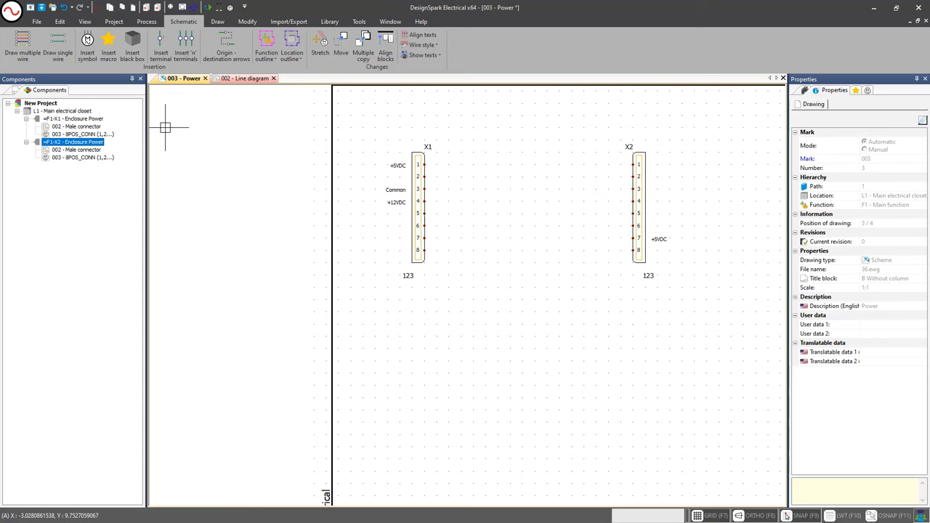
Set up multiple-wire drawing with Phase 2 included and Protection excluded, then cancel it.
click(23, 53)
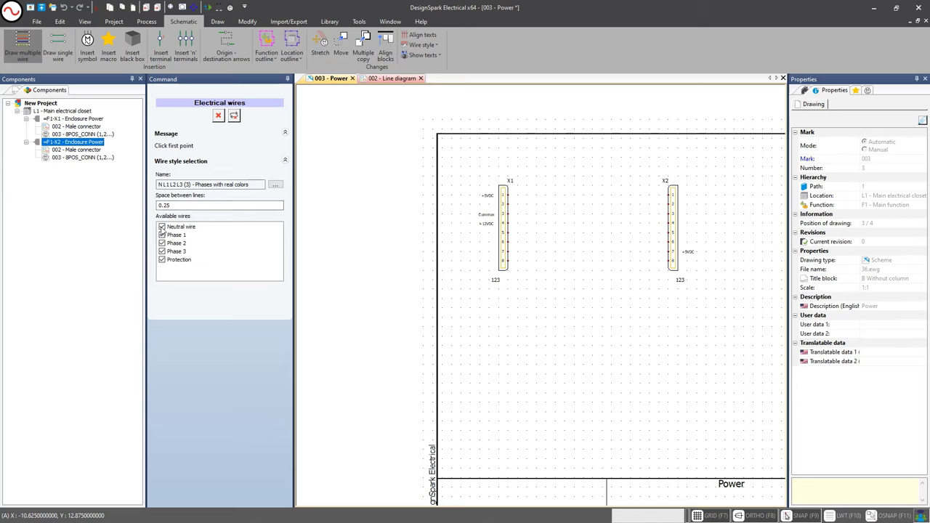
click(161, 260)
click(163, 244)
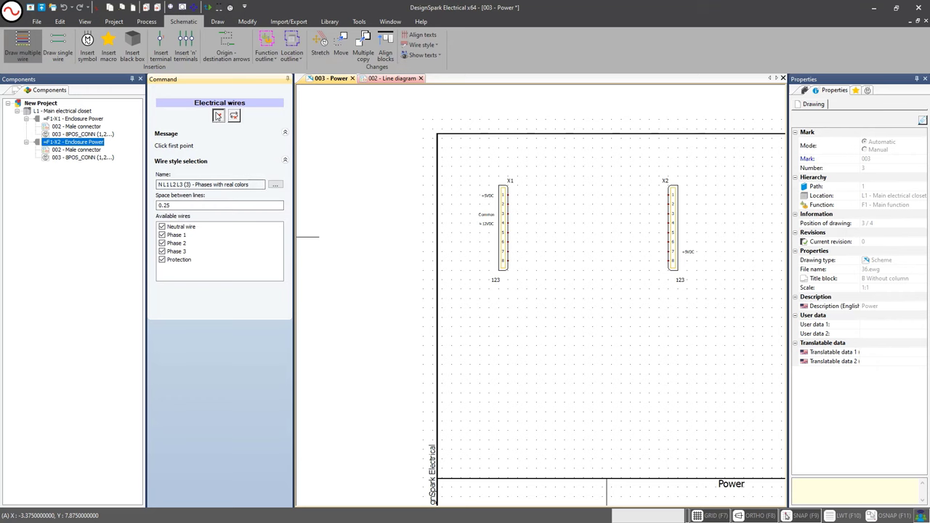
click(218, 115)
Set up single-wire drawing in the 48V DC wire style with 8 lines.
click(54, 48)
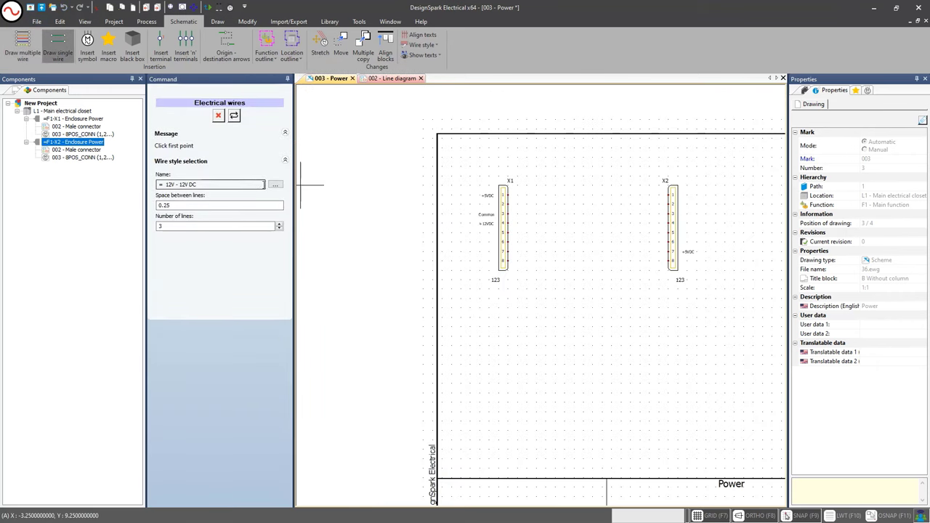
click(274, 186)
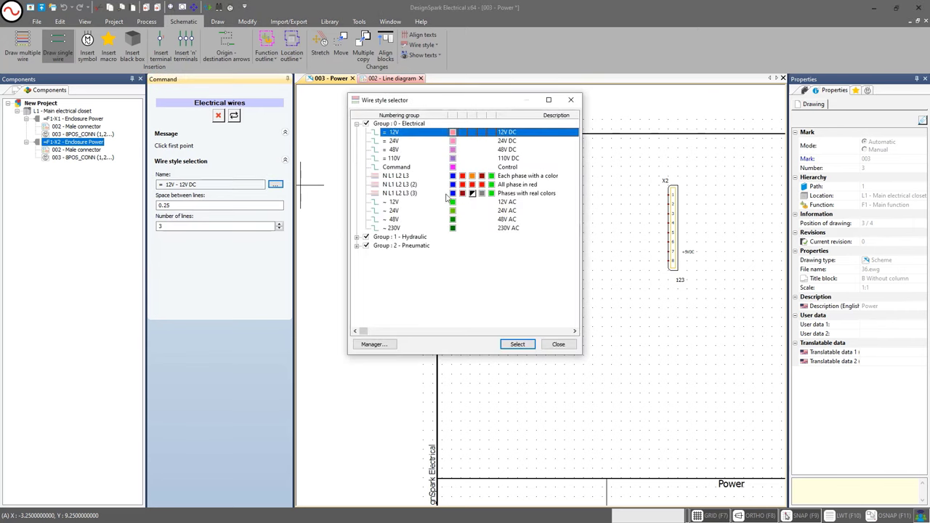
double_click(393, 150)
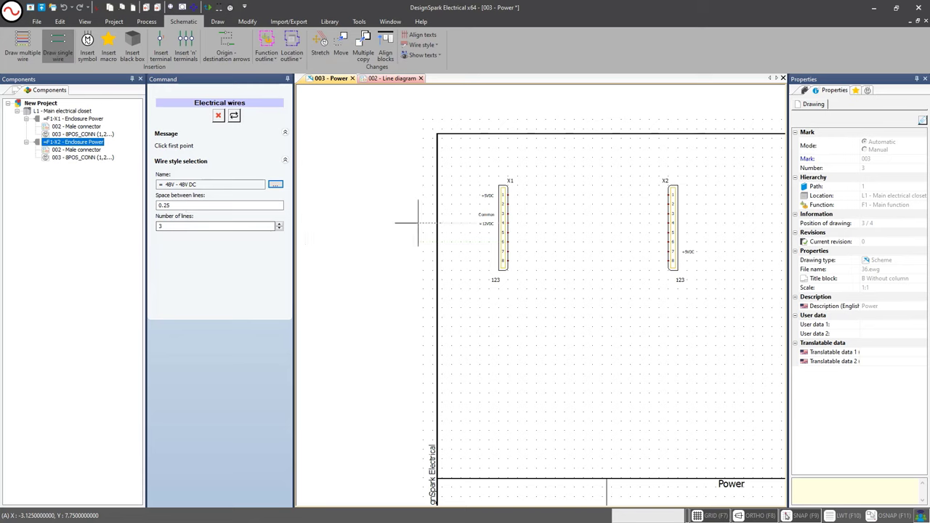
click(279, 226)
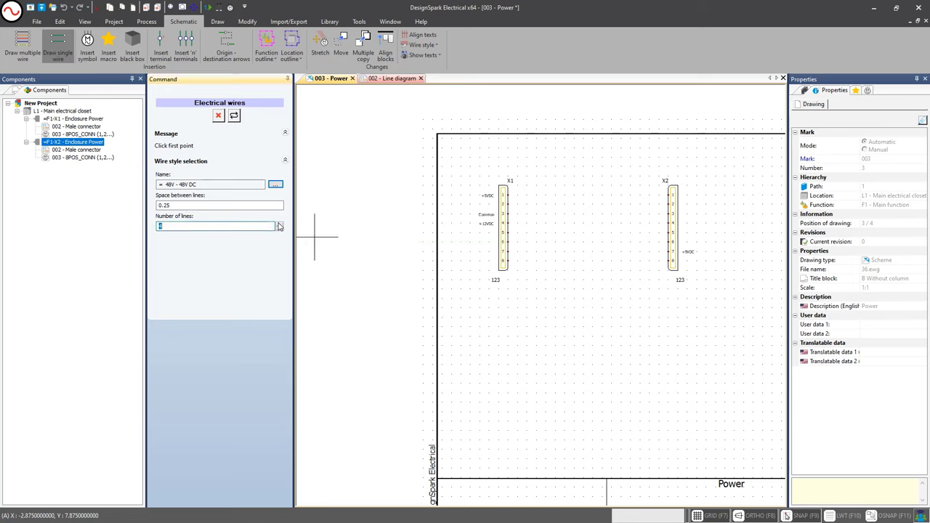
text(7)
scroll(536, 208, down, 2)
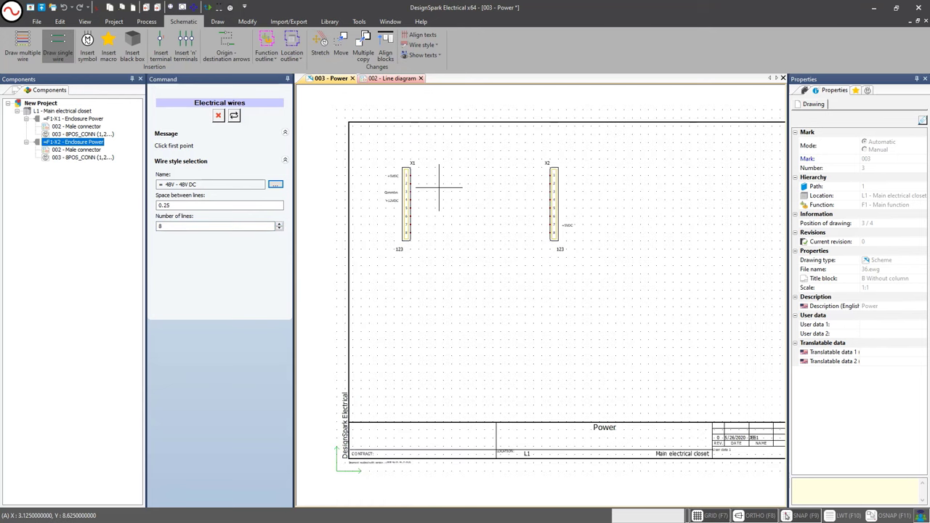
scroll(426, 191, up, 5)
Draw eight uncrossed 48V DC wires from X1 pin 1 straight across to X2 pin 1.
click(381, 163)
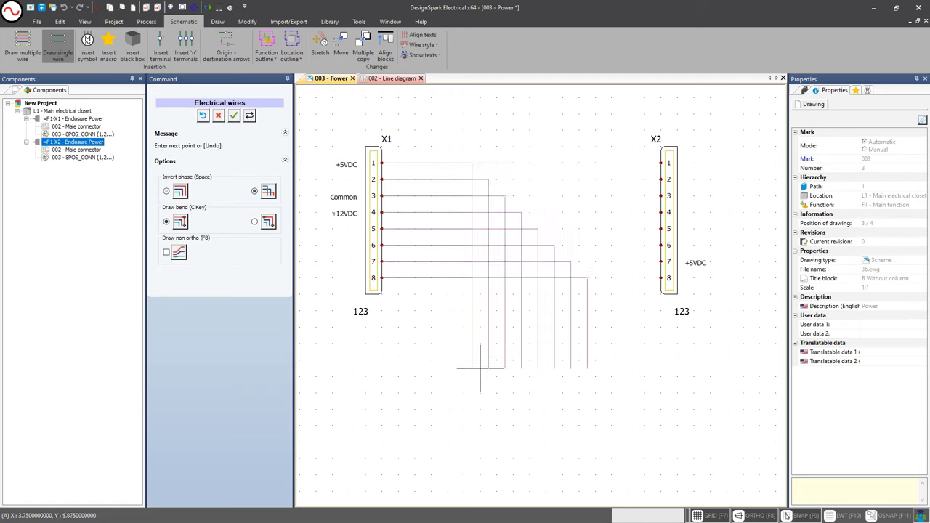
key(space)
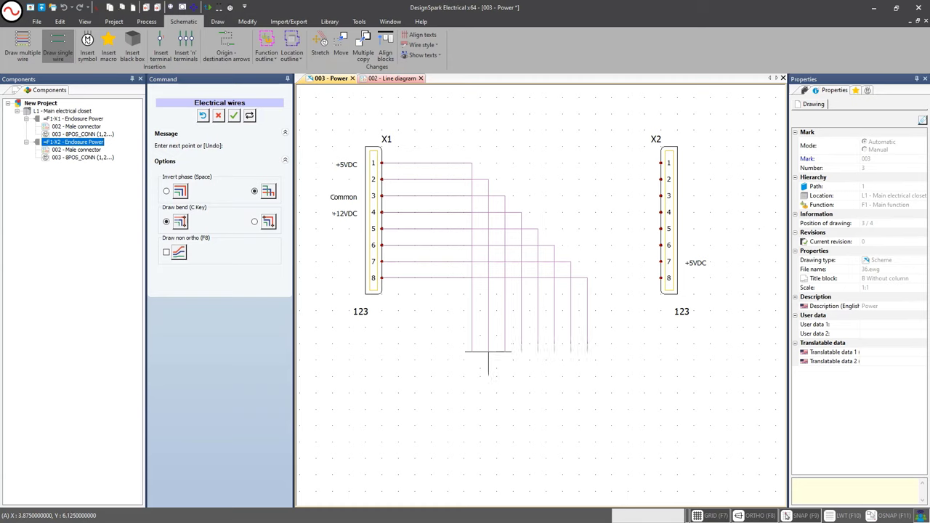
key(space)
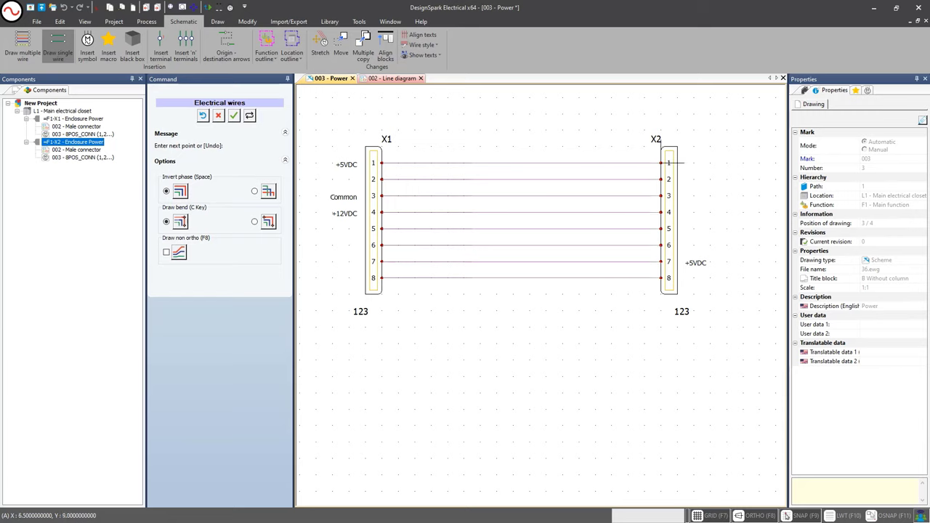
click(667, 163)
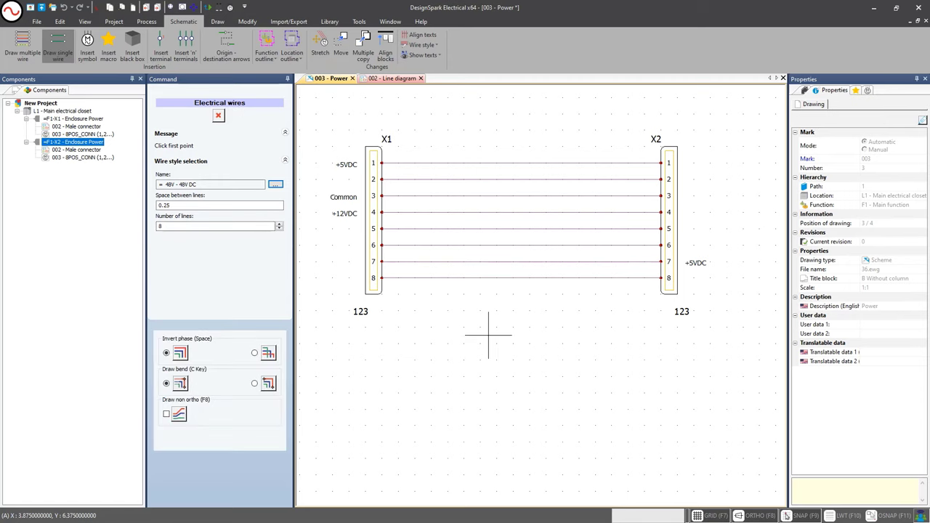
End the wire command, check the 002 - Line diagram sheet, then return to 003 - Power.
key(Escape)
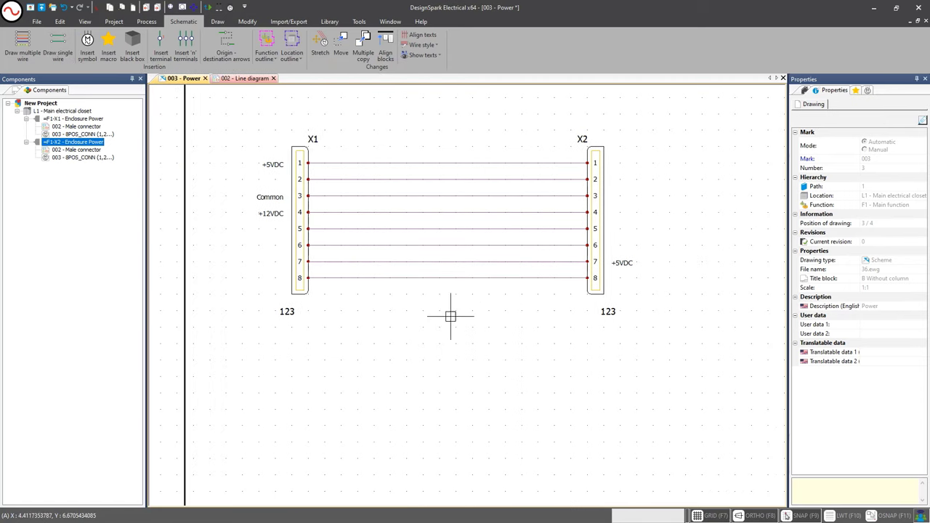
middle_drag(419, 186, 423, 206)
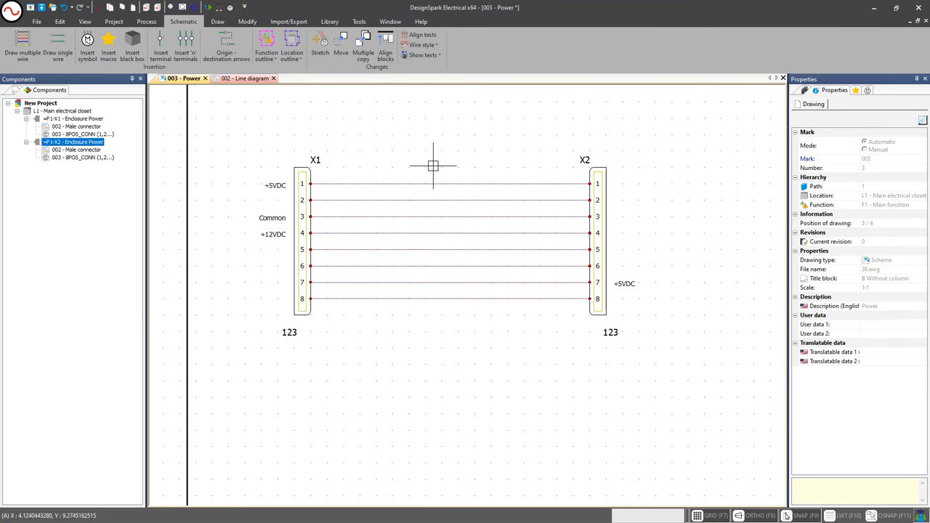
middle_drag(433, 166, 438, 168)
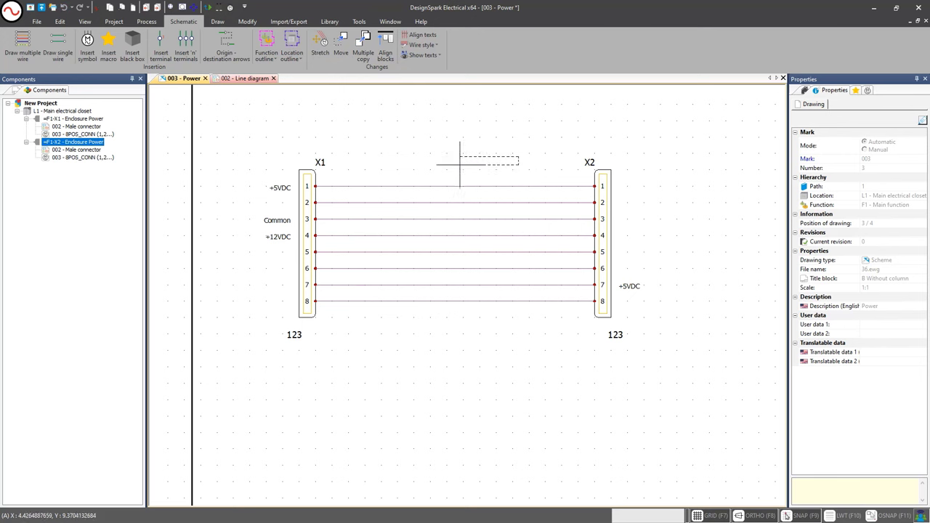
click(218, 77)
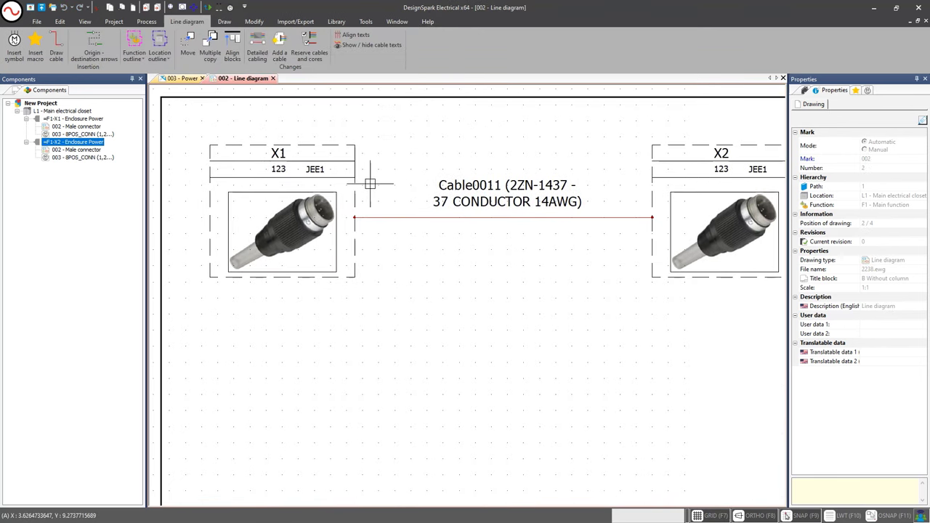
click(178, 78)
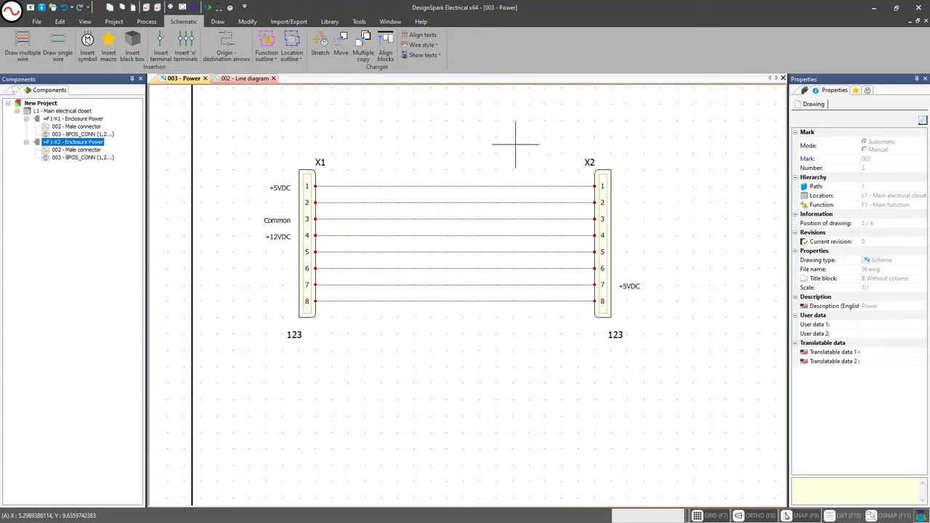
Window-select the eight wires between X1 and X2.
drag(516, 145, 409, 319)
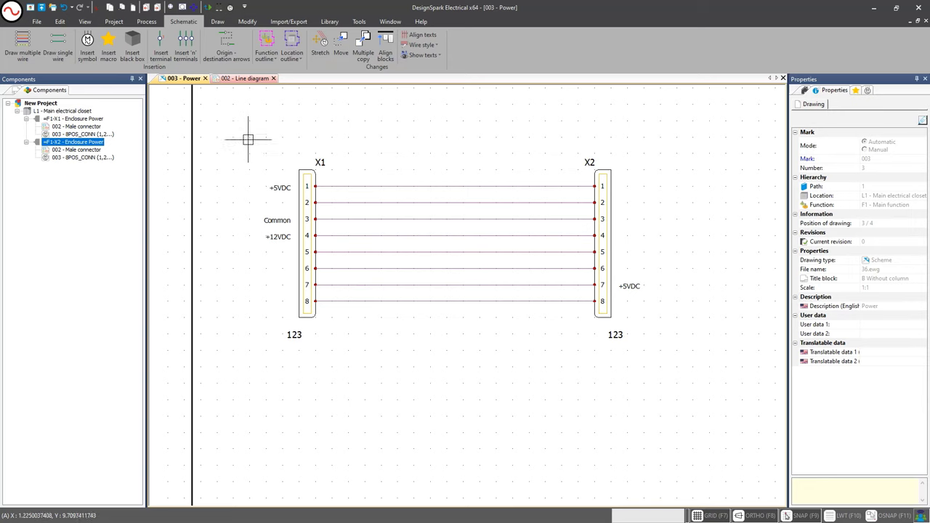
drag(248, 139, 386, 354)
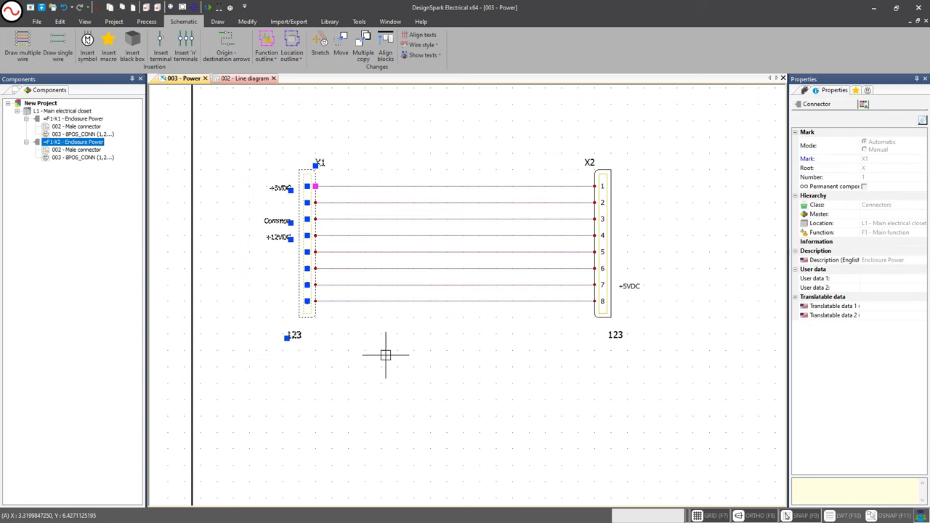
key(Escape)
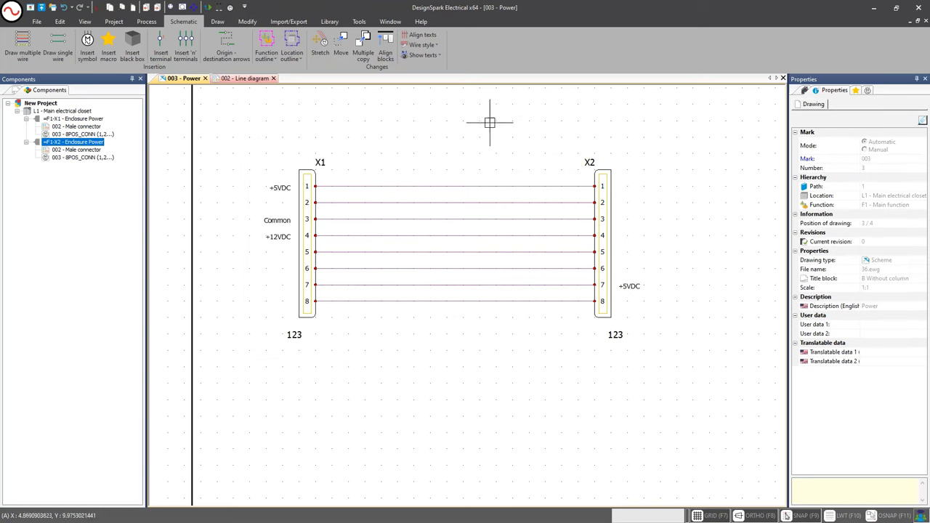
mouse_move(542, 131)
mouse_down()
mouse_move(465, 202)
mouse_move(417, 269)
mouse_move(414, 321)
mouse_up()
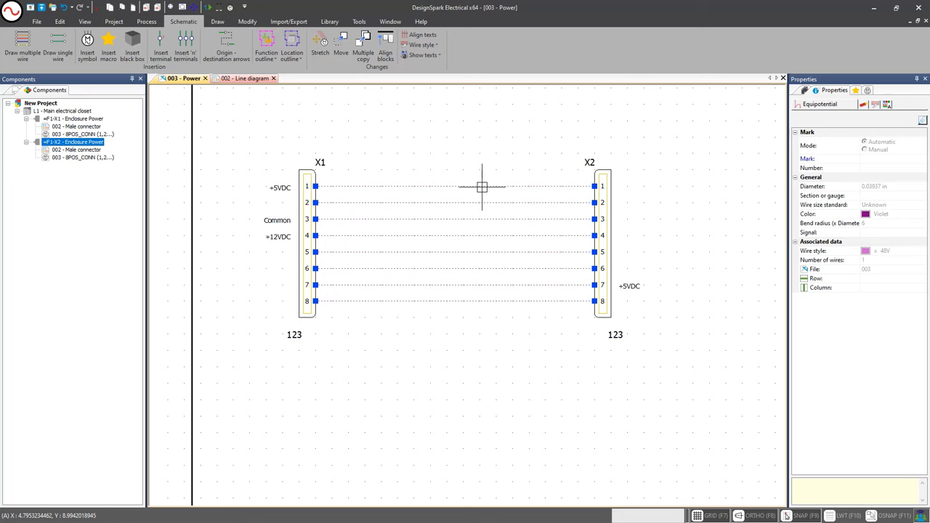
Associate the eight wires with Cable0011's cores, blue through brown-black, and confirm.
right_click(482, 187)
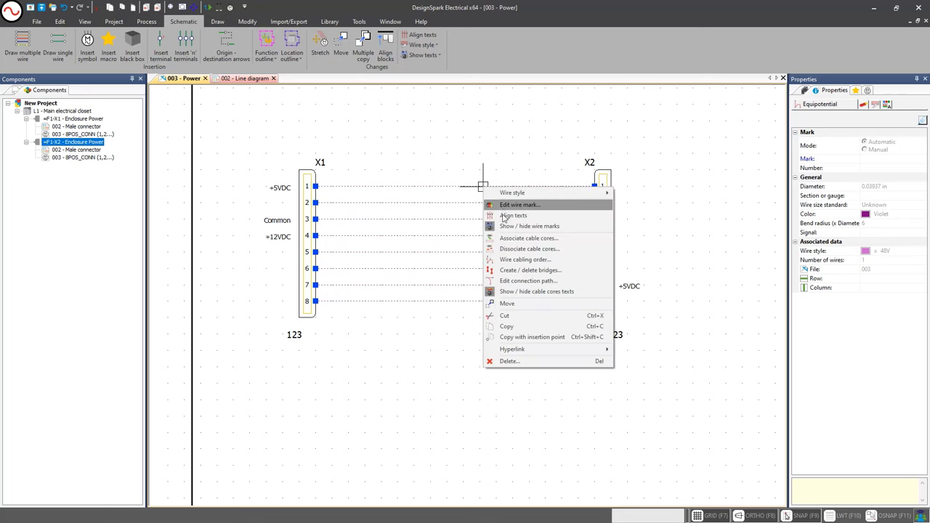
click(529, 238)
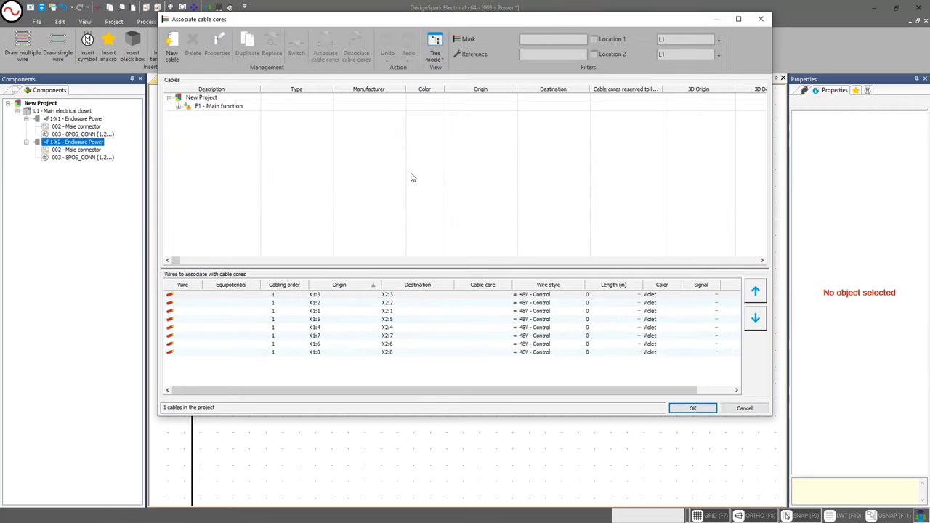
click(178, 108)
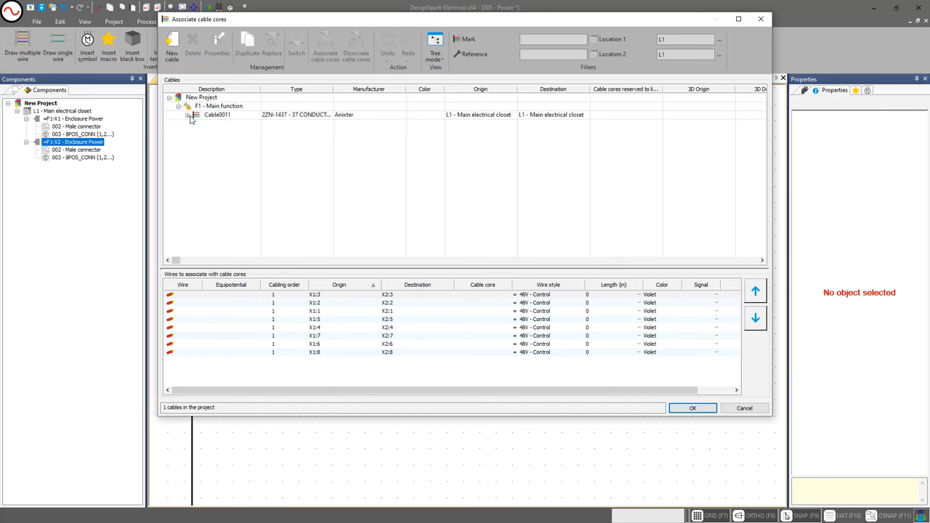
click(188, 116)
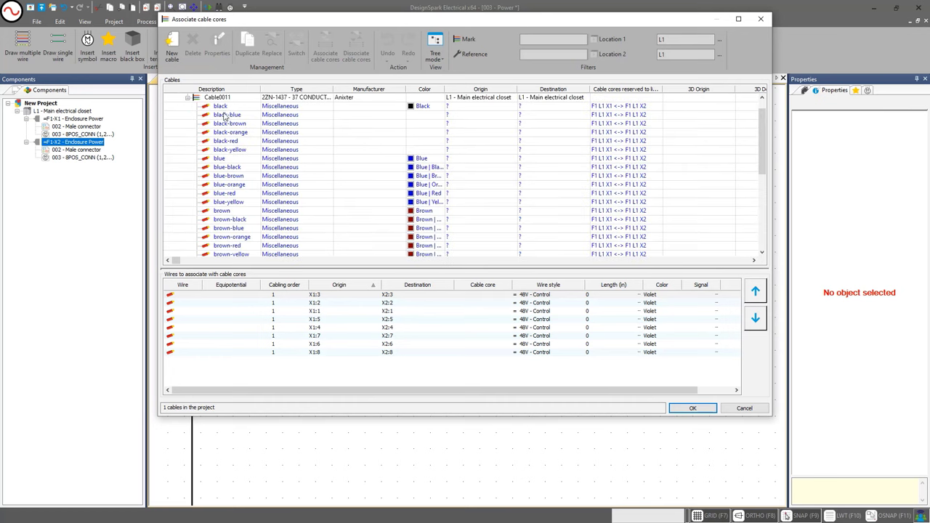
click(231, 159)
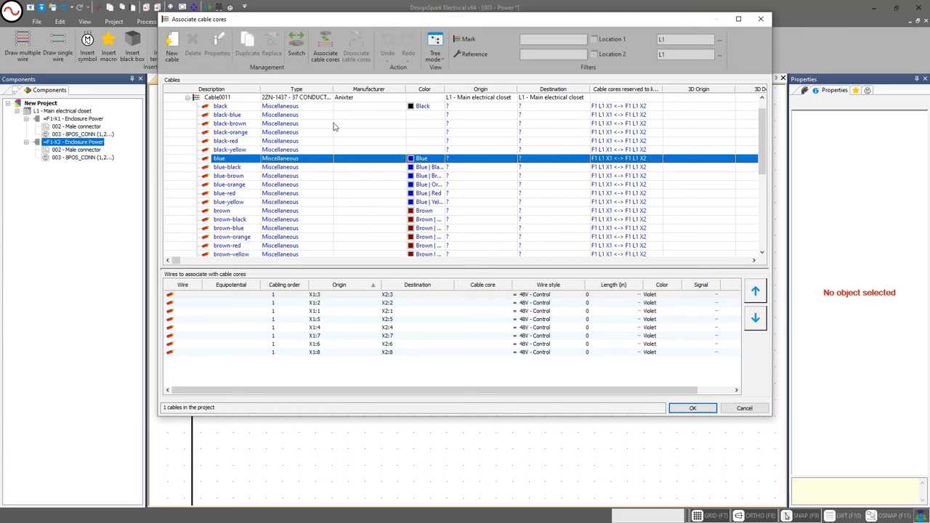
drag(260, 357, 256, 336)
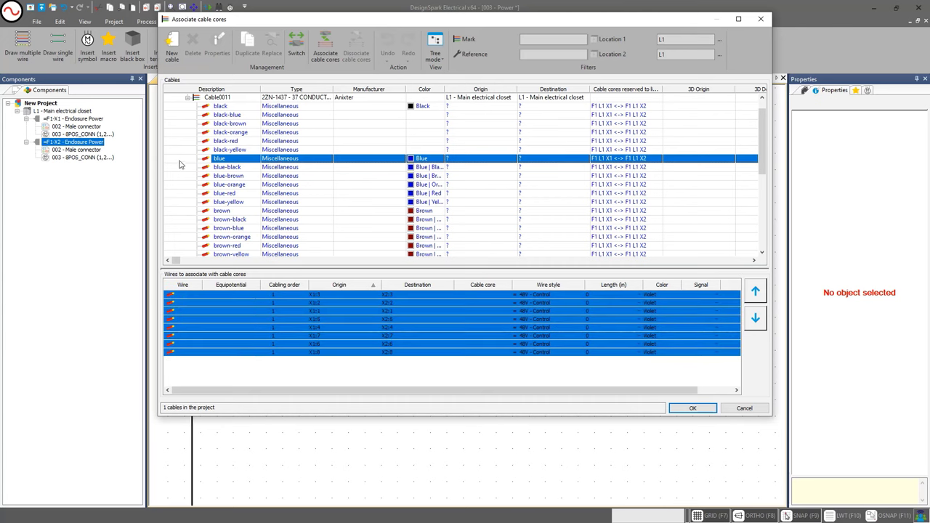
drag(181, 164, 247, 222)
click(325, 52)
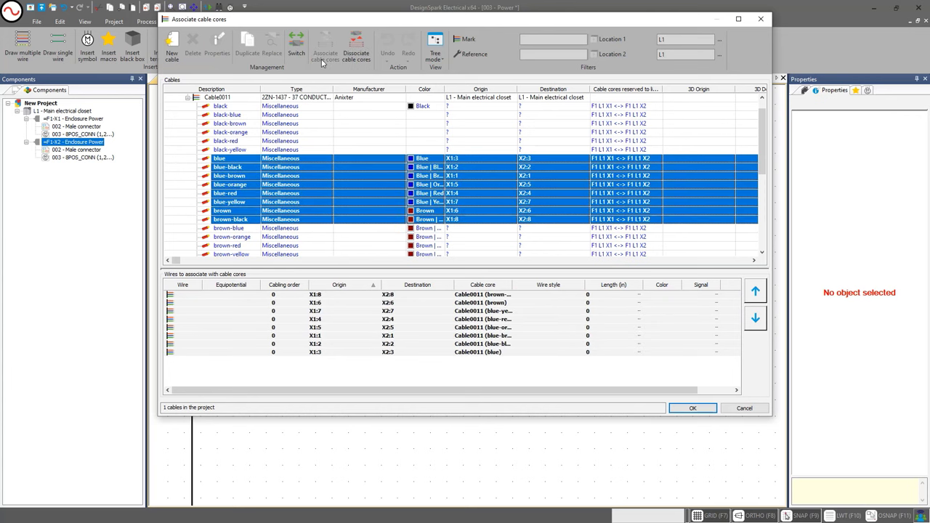
click(676, 408)
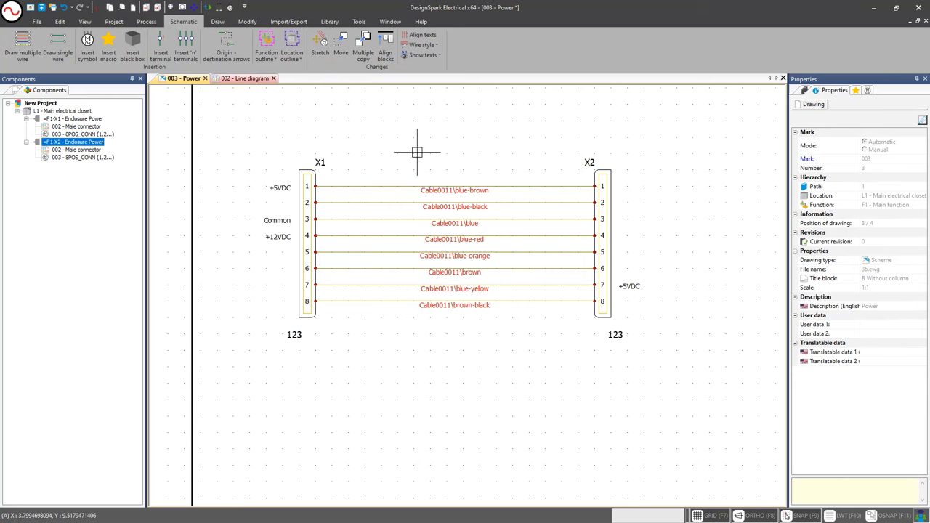
middle_drag(407, 145, 379, 159)
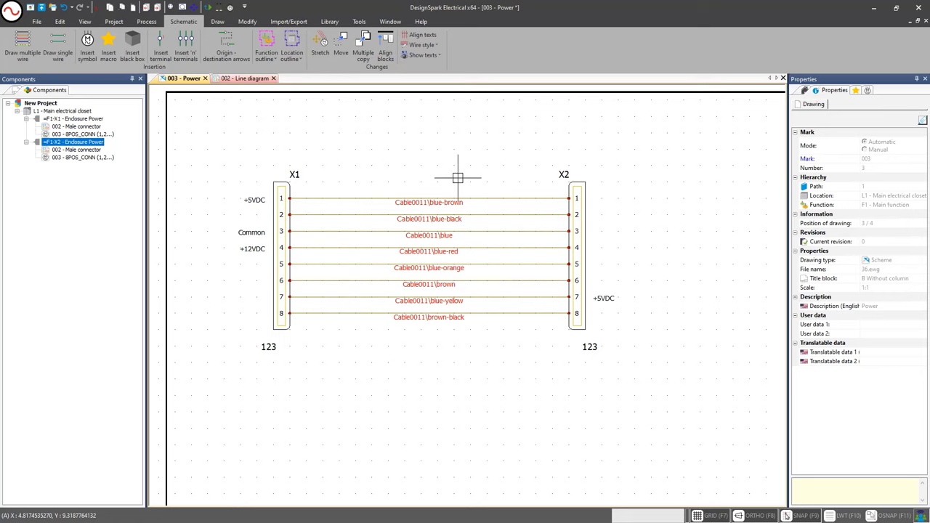
middle_drag(457, 176, 453, 172)
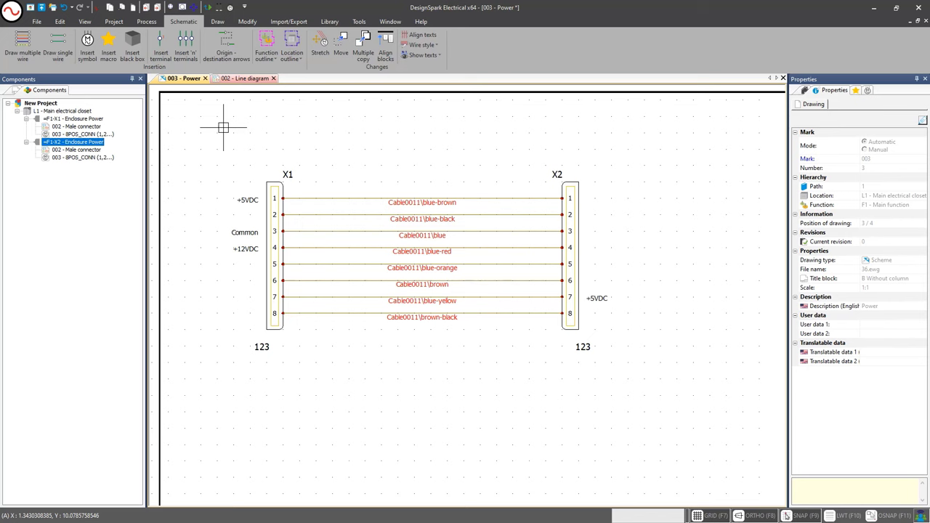
click(234, 77)
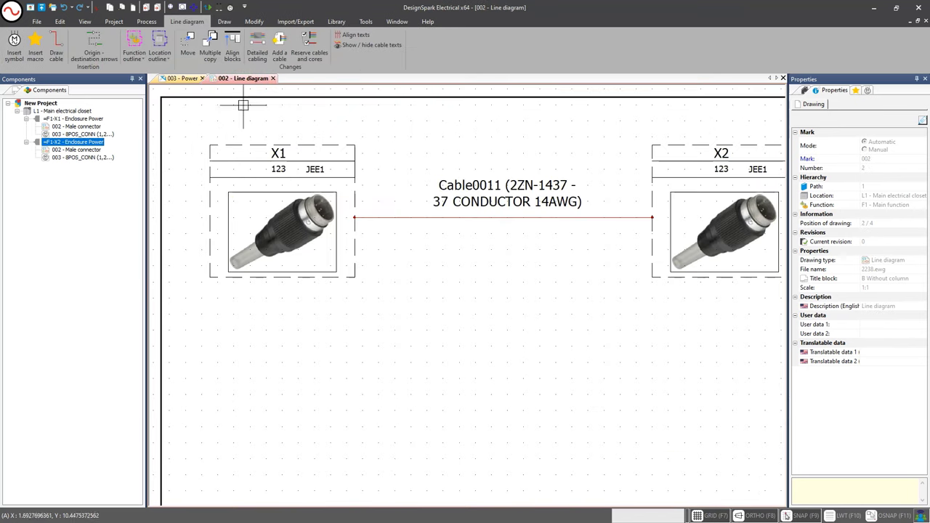
scroll(342, 167, down, 1)
click(178, 79)
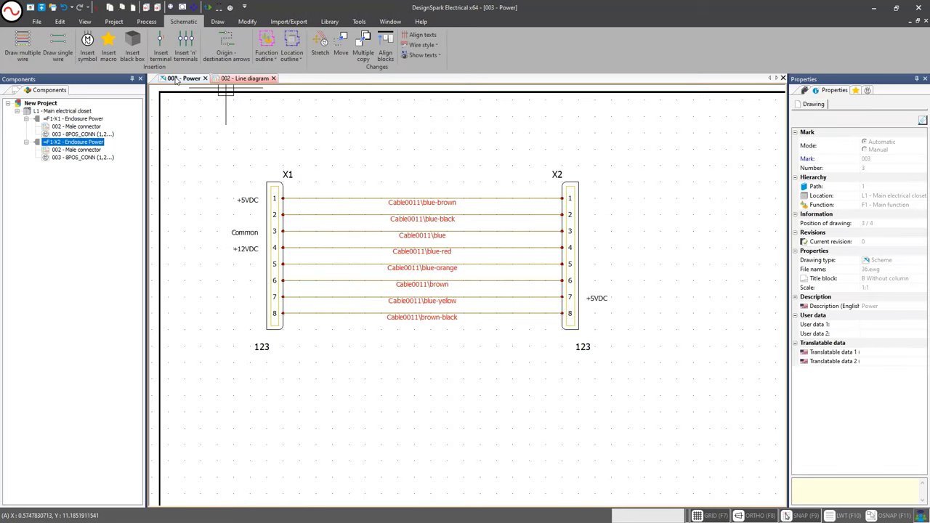